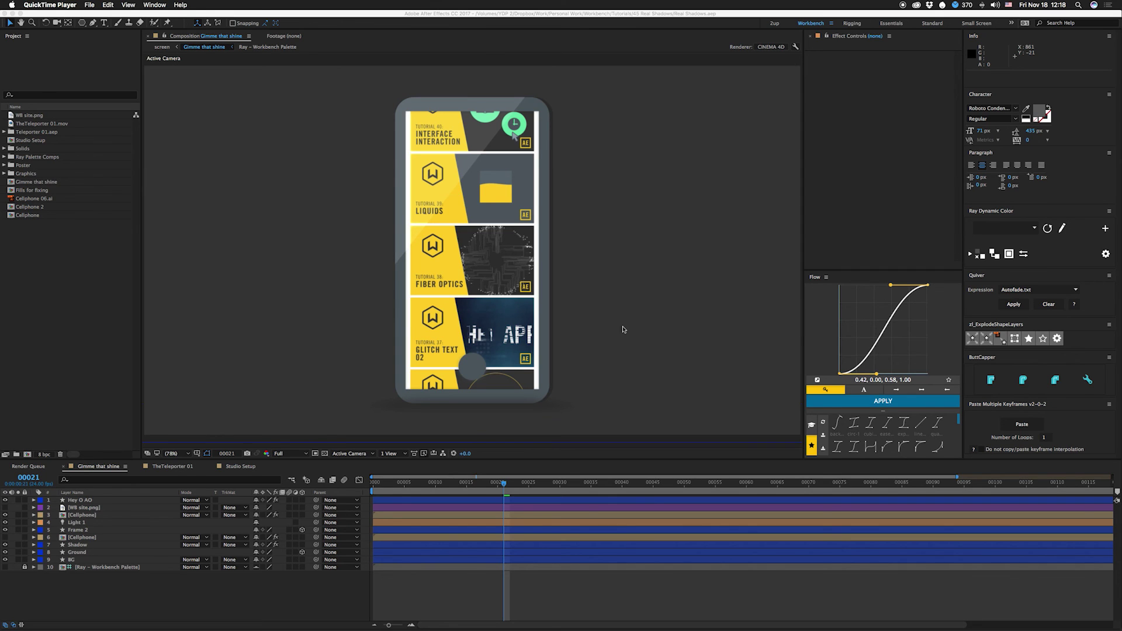
- Bring After Effects forward with the Gimme that shine phone composition and its timeline active
click(624, 329)
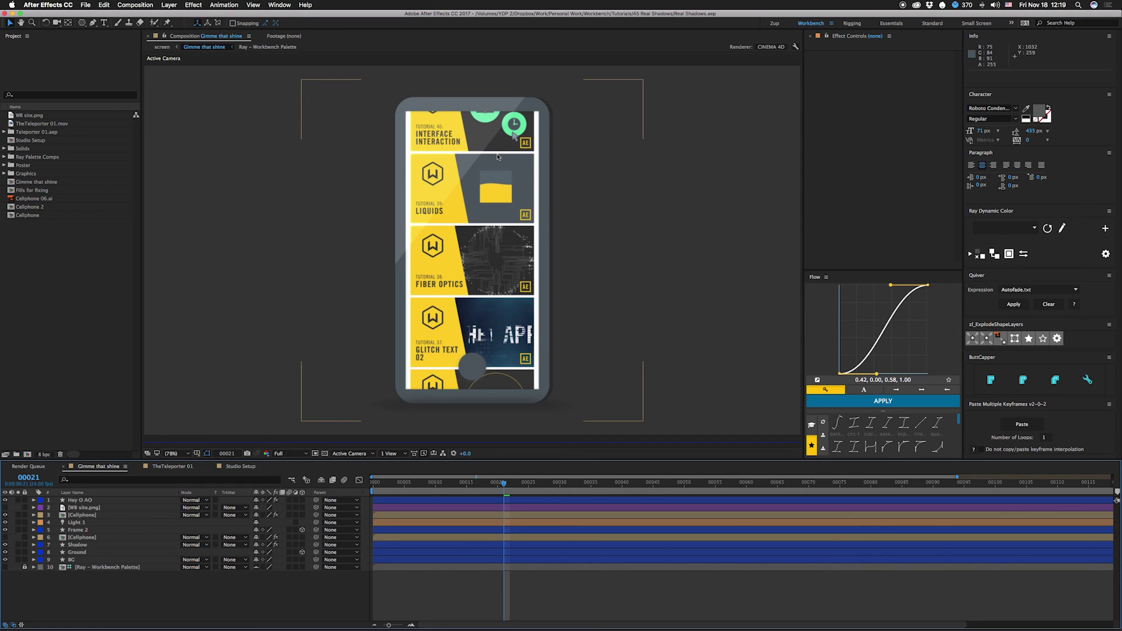
click(548, 177)
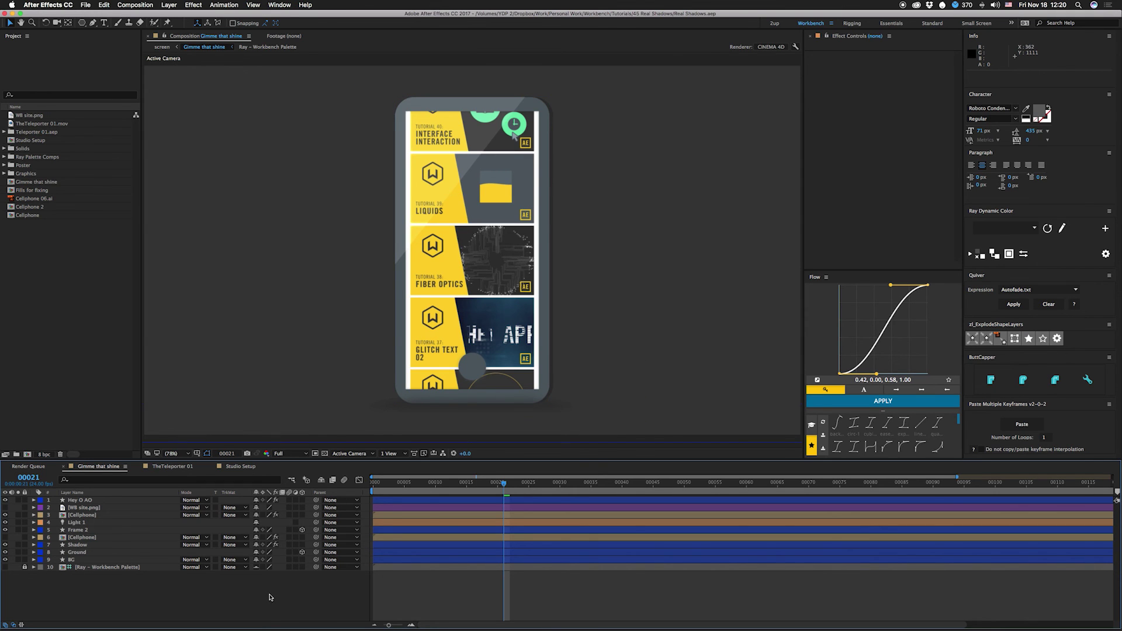
key(super+k)
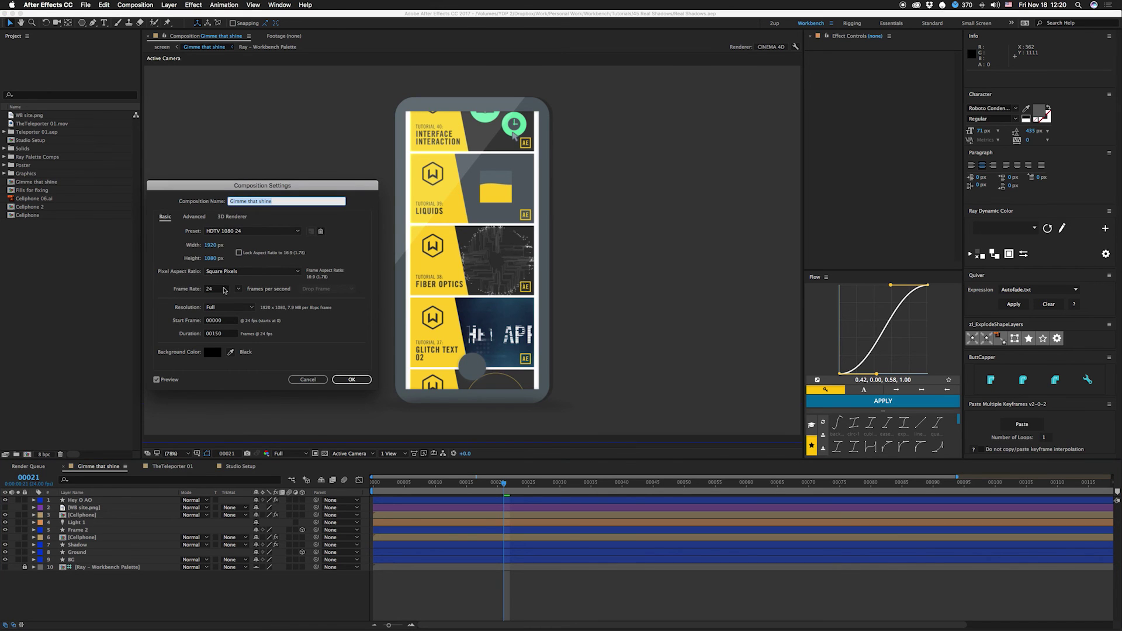
click(231, 216)
click(225, 252)
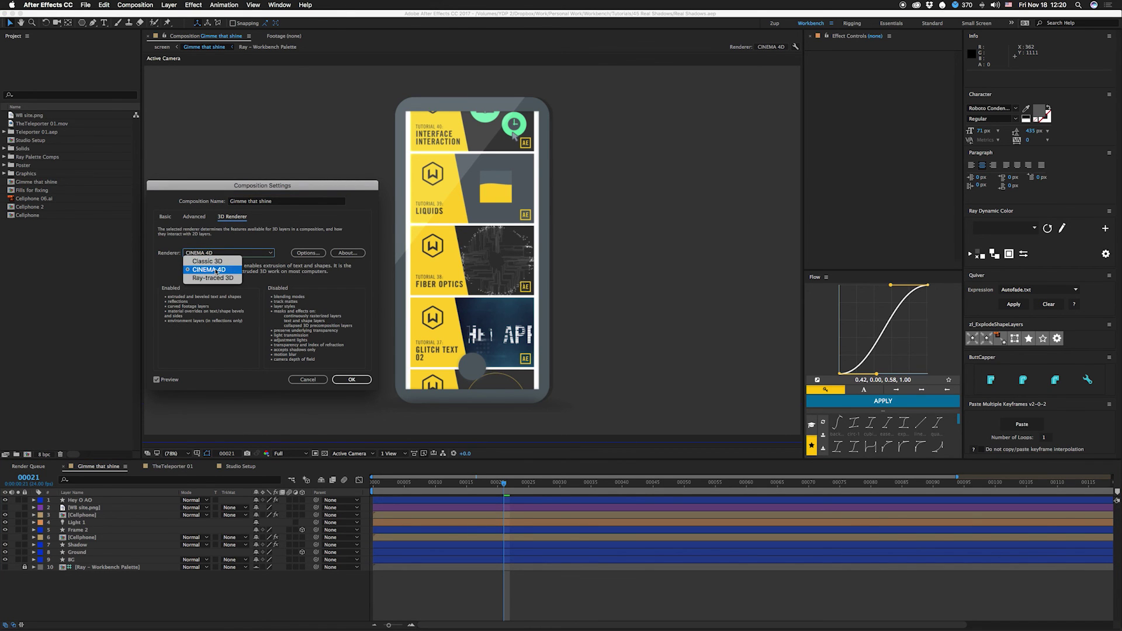
click(310, 380)
click(308, 380)
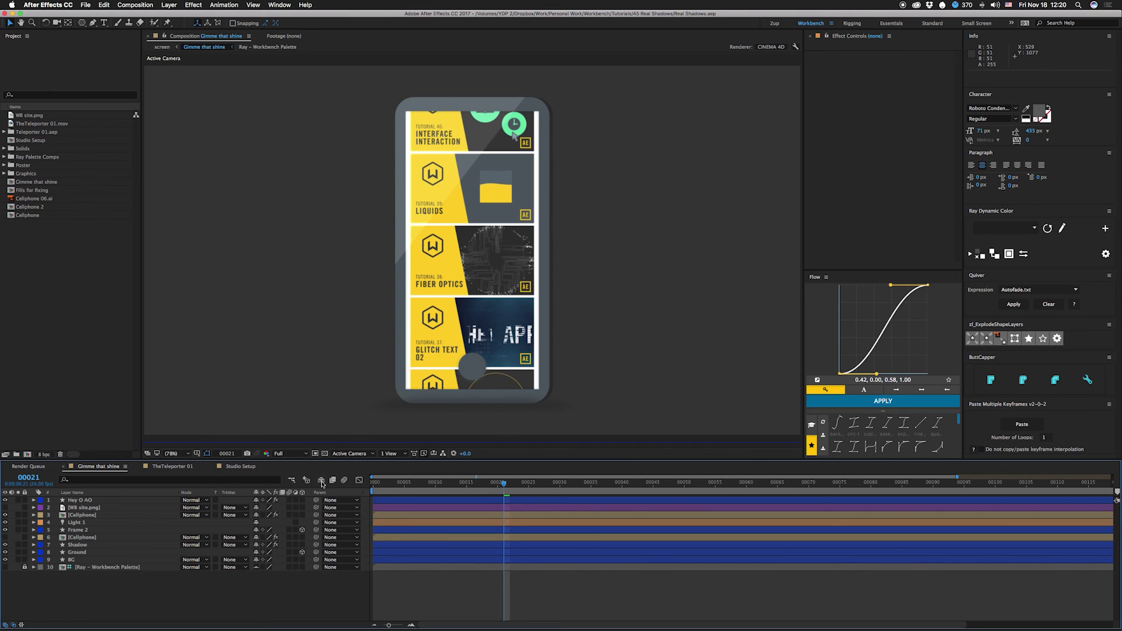
- Delete the Hey O AO layer and the Shadow layer from the composition
click(74, 502)
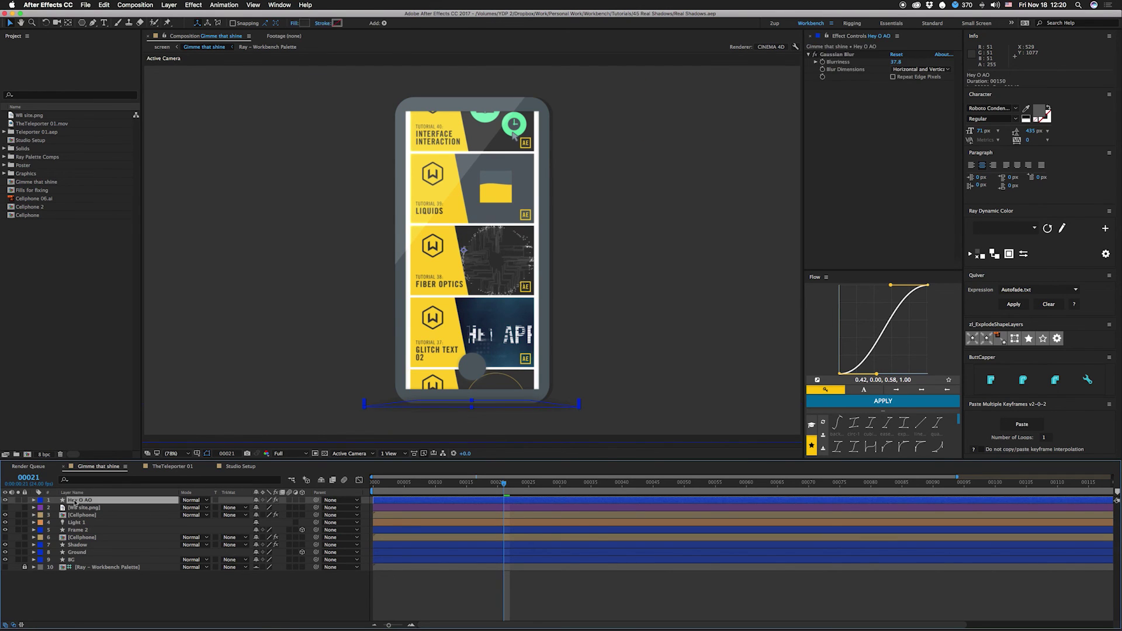
key(Delete)
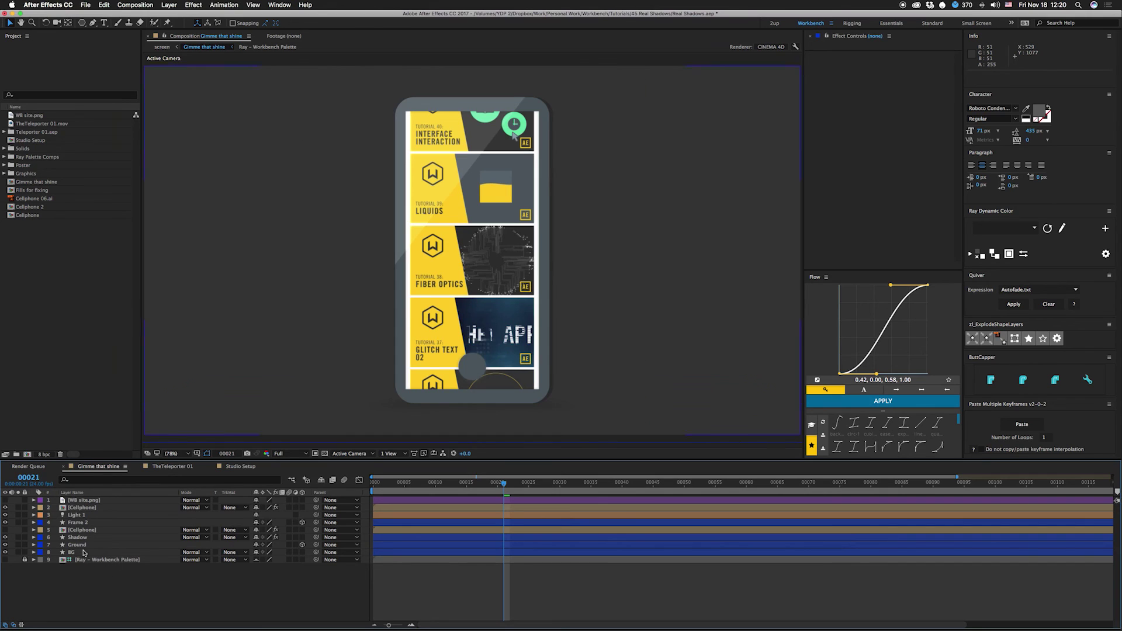
click(78, 538)
key(Delete)
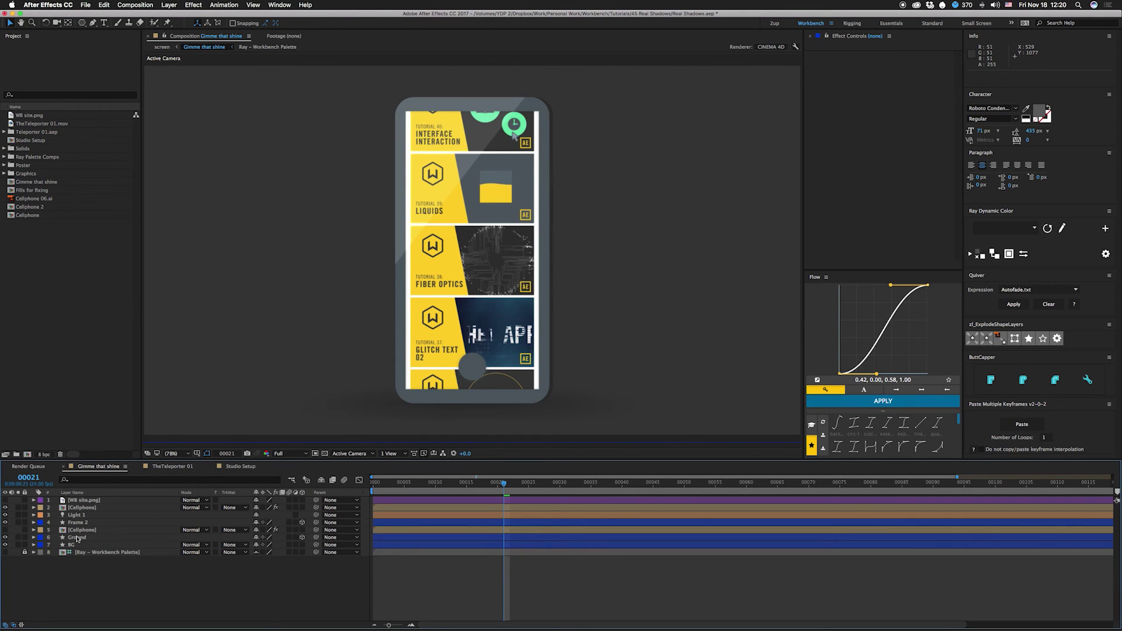
key(super+z)
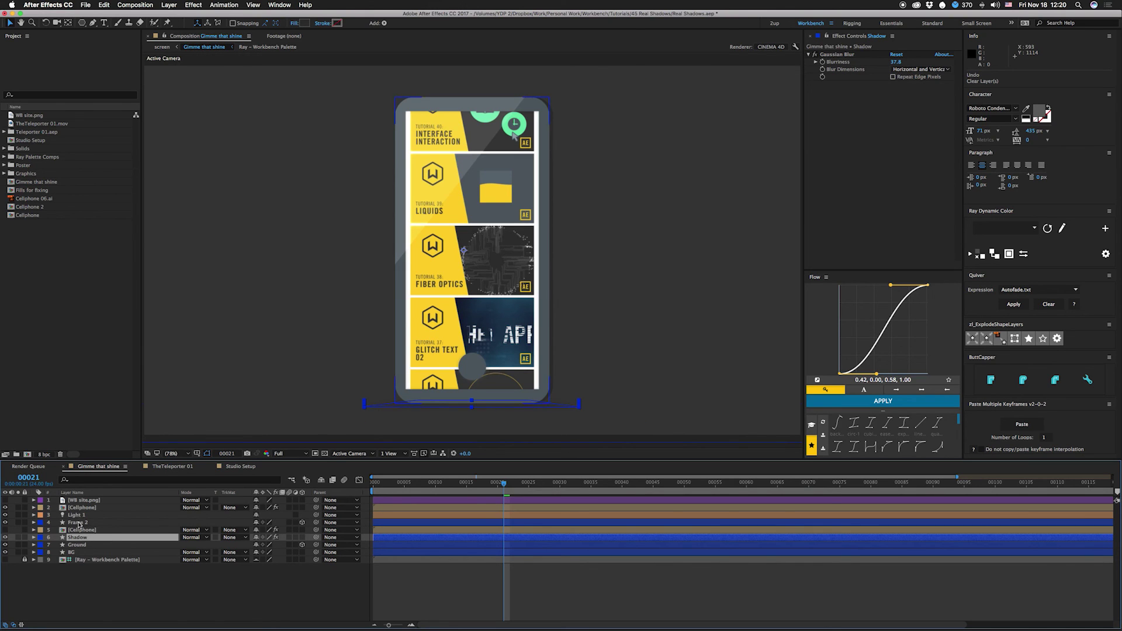
click(78, 516)
click(76, 545)
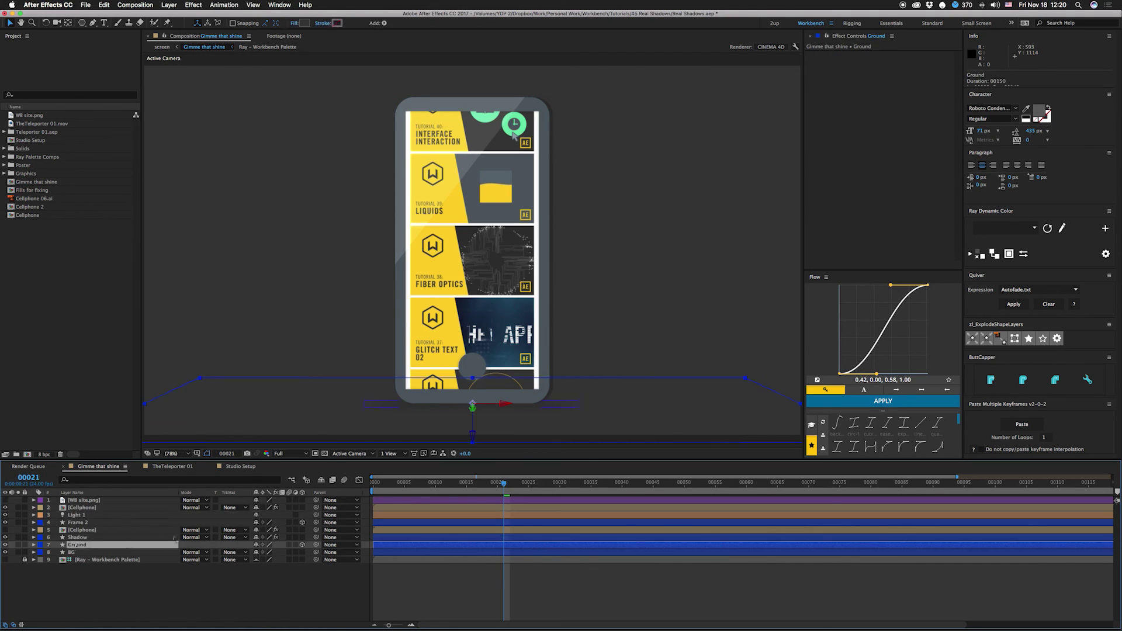
click(76, 538)
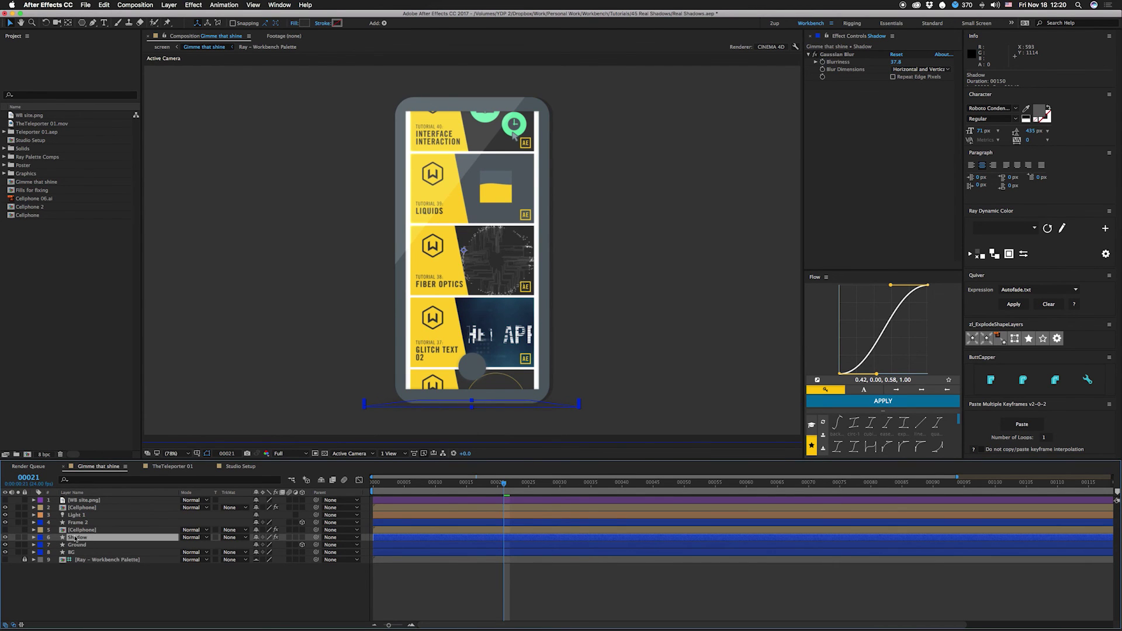
key(Delete)
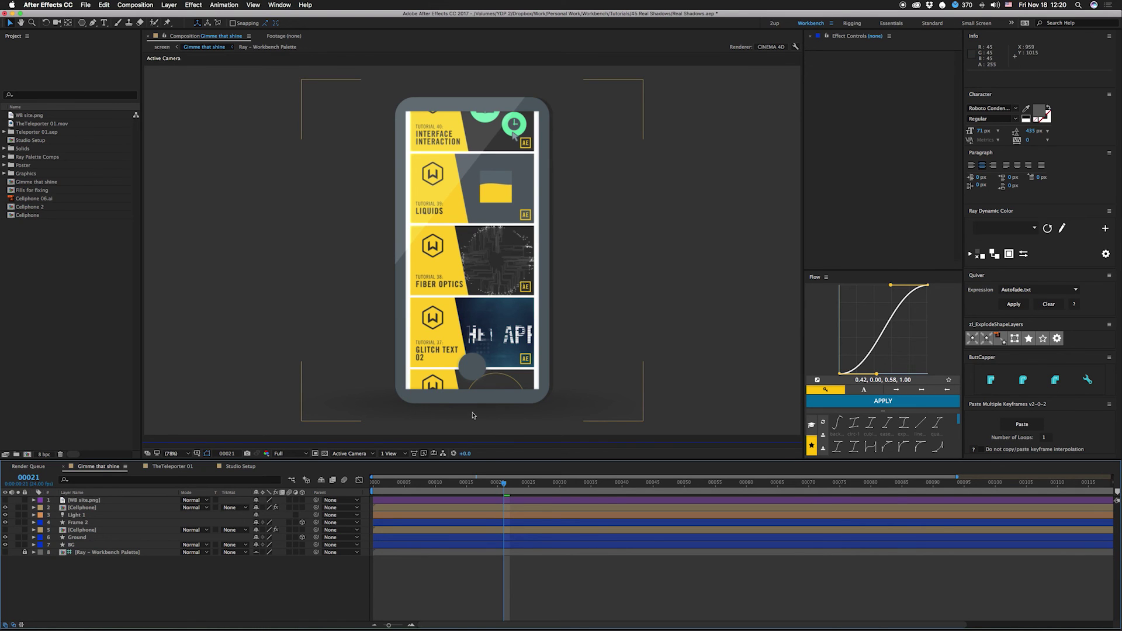
- Inspect the Cellphone and Frame 2 layers, then deselect all and zoom the viewer to 25%
click(526, 402)
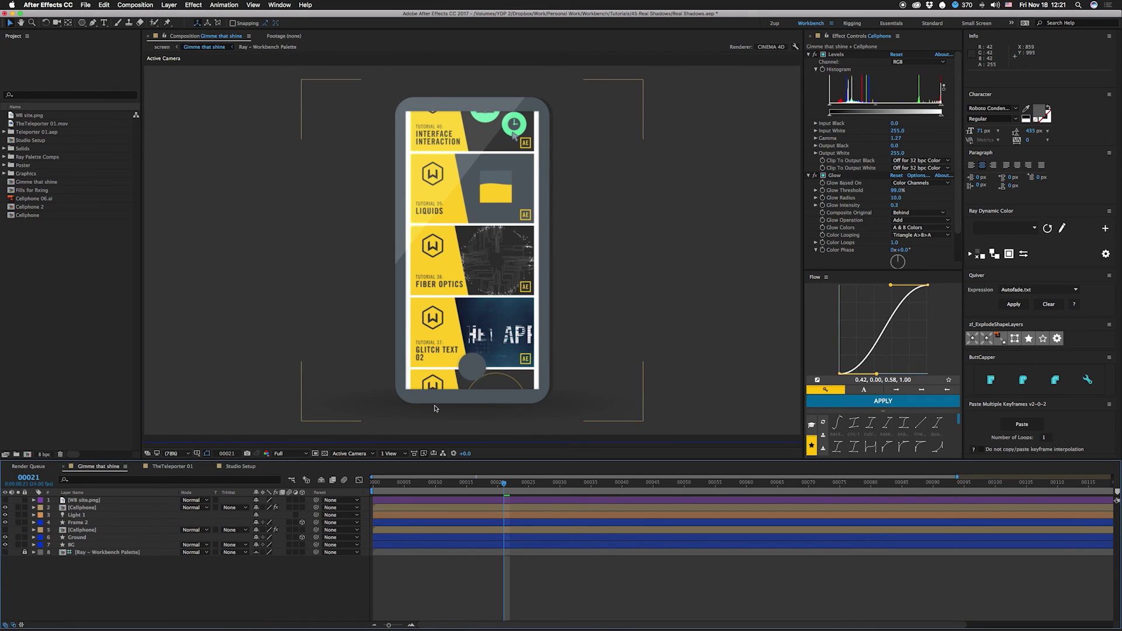
click(75, 524)
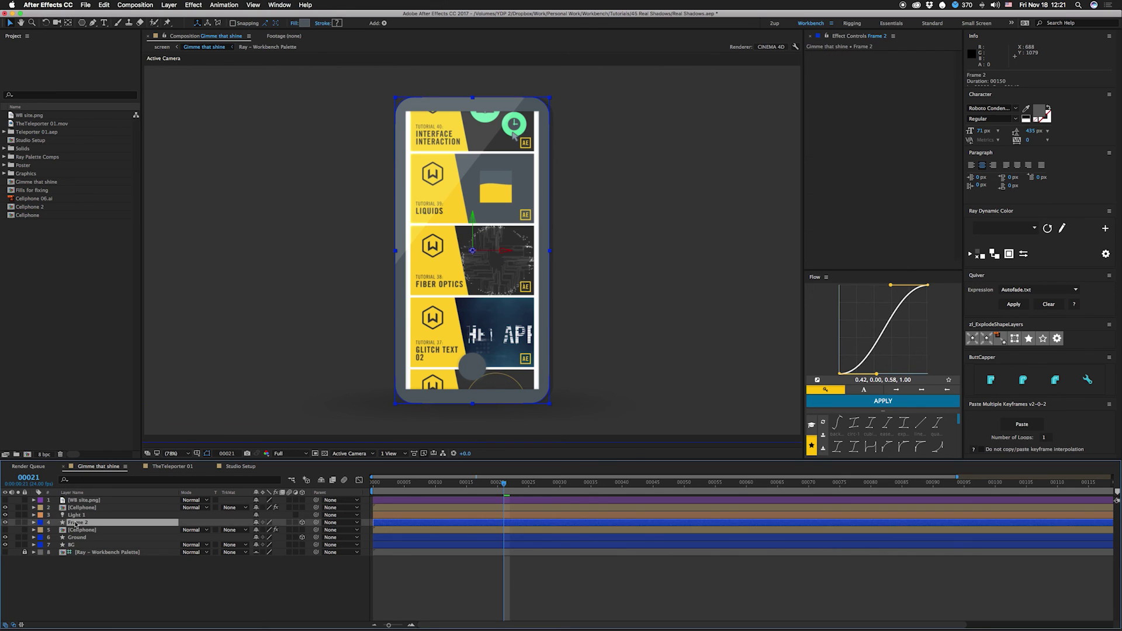
click(256, 594)
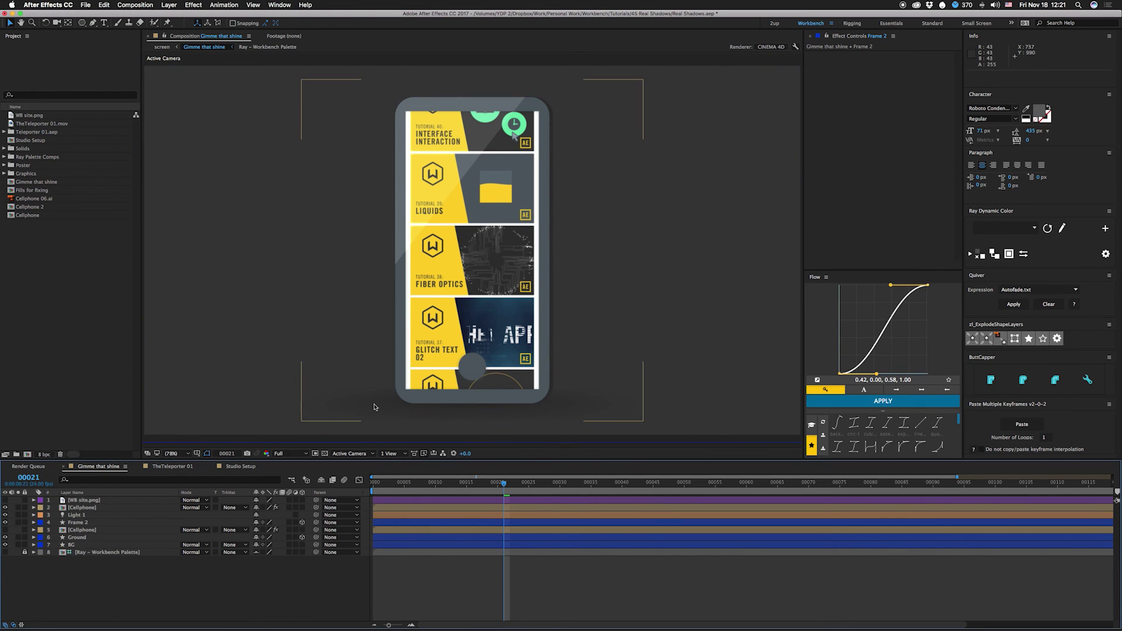
key(comma)
key(comma)
key(comma)
key(comma)
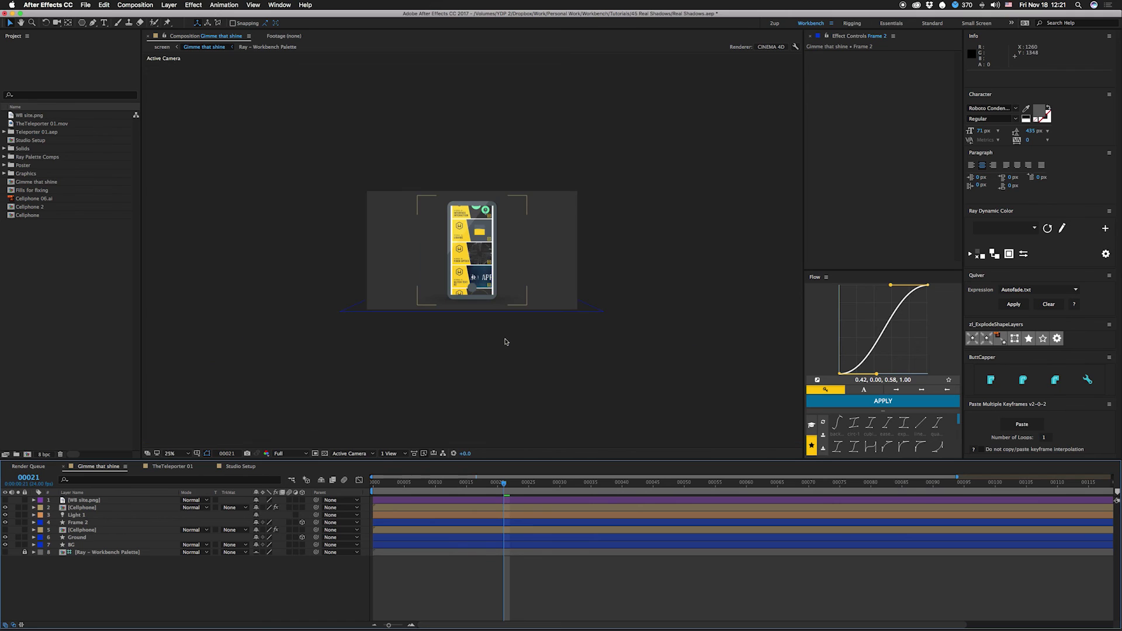
- Move Light 1 above the phone and trial a 1% Shadow Darkness, then undo it
click(69, 517)
key(comma)
key(comma)
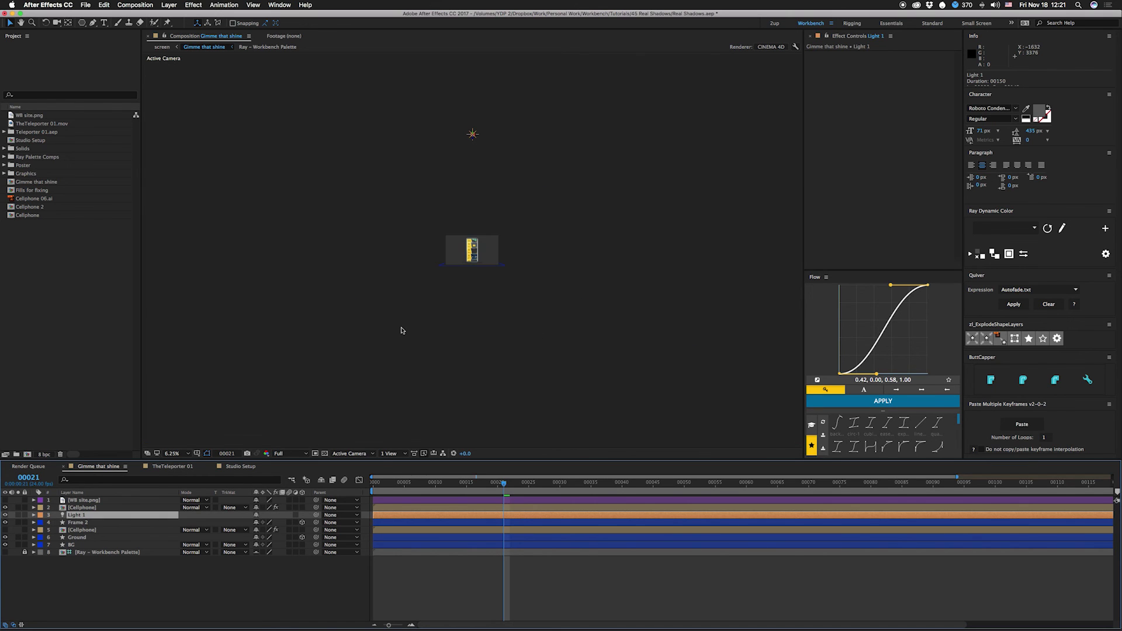
drag(472, 131, 475, 224)
key(period)
key(period)
key(period)
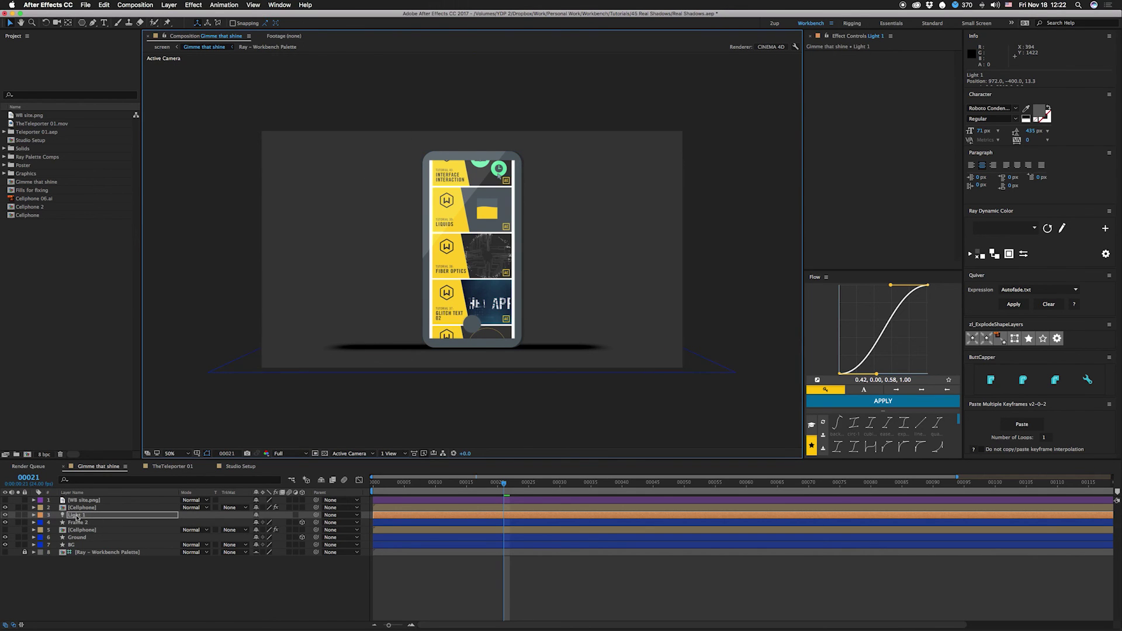
key(a)
key(a)
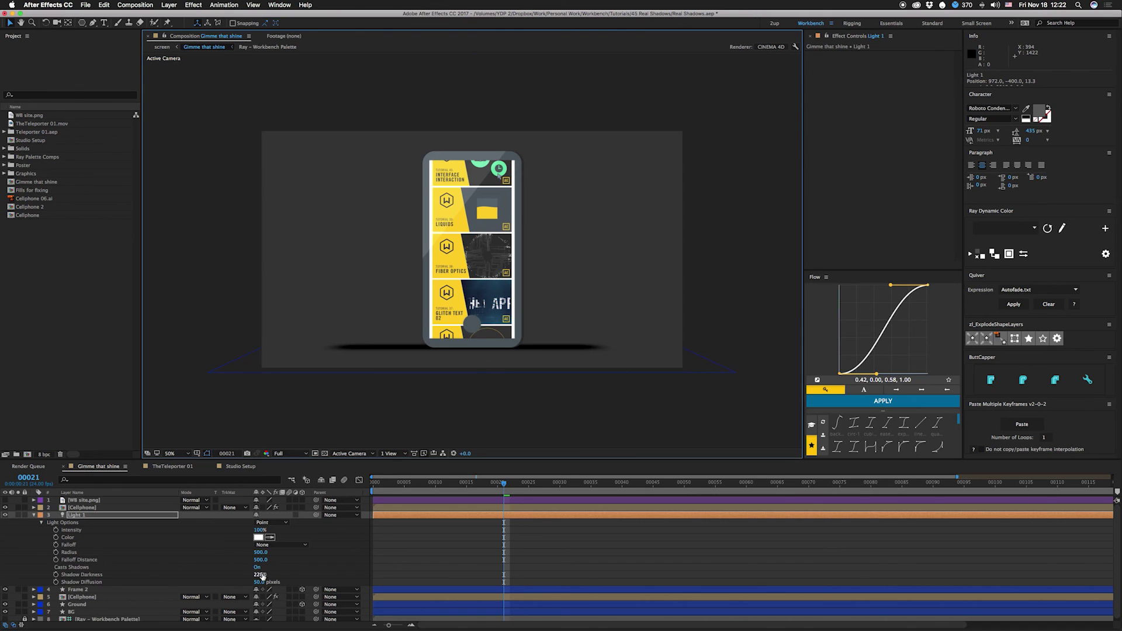
drag(261, 579, 430, 579)
key(cmd+z)
key(super+z)
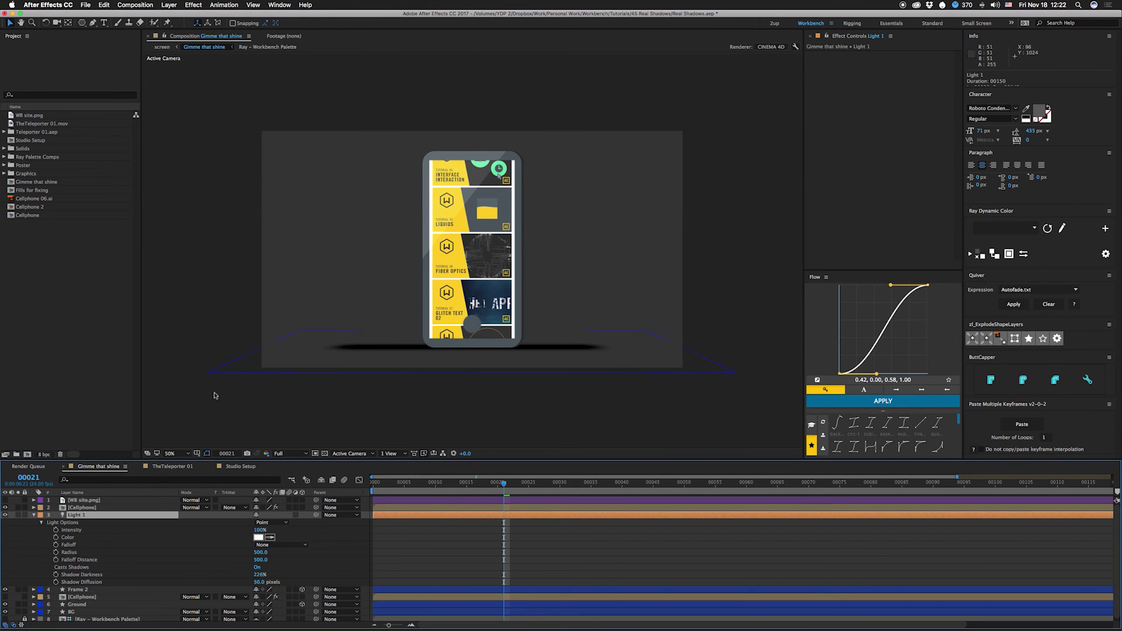
- Raise Light 1 far above the phone, fit the comp, and lower Shadow Darkness
key(comma)
key(comma)
drag(472, 202, 471, 100)
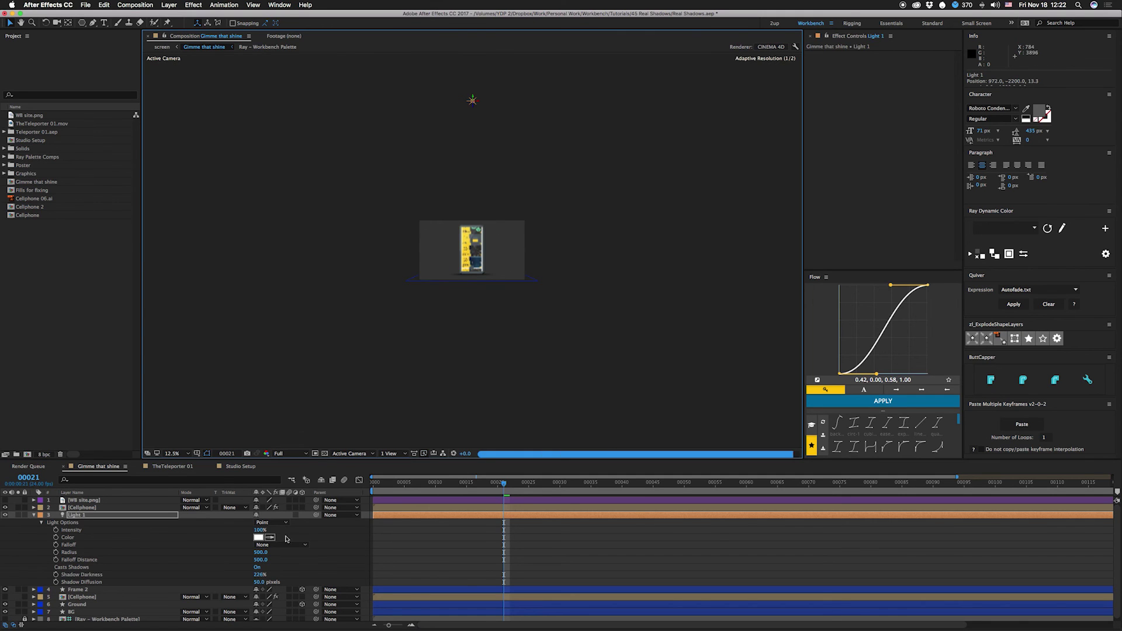
click(179, 454)
click(187, 470)
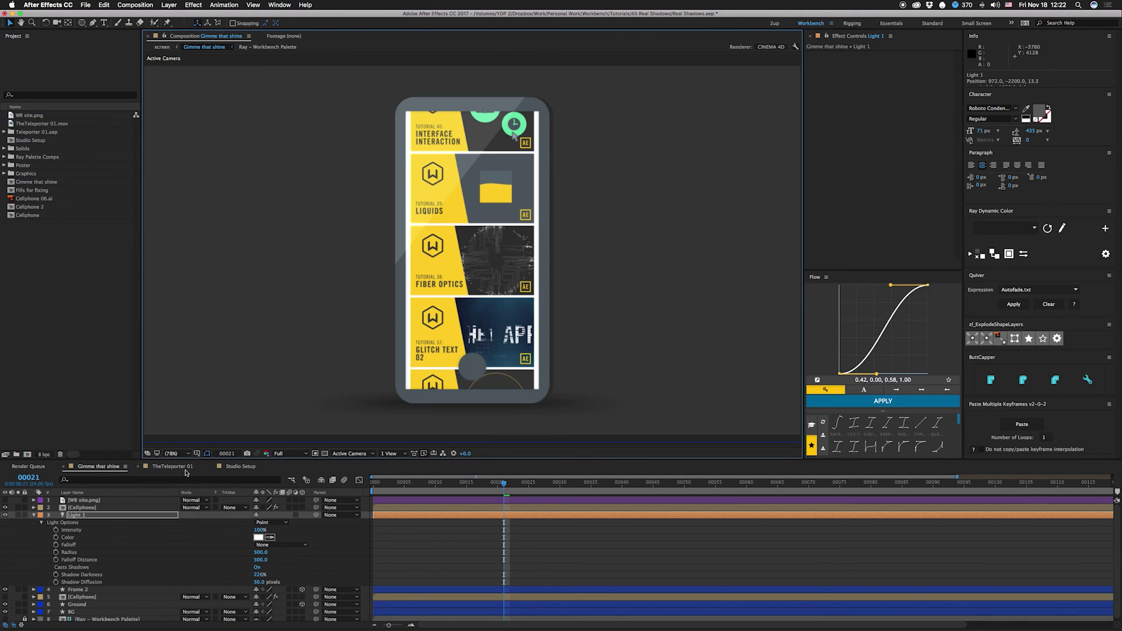
click(247, 576)
drag(247, 579, 310, 575)
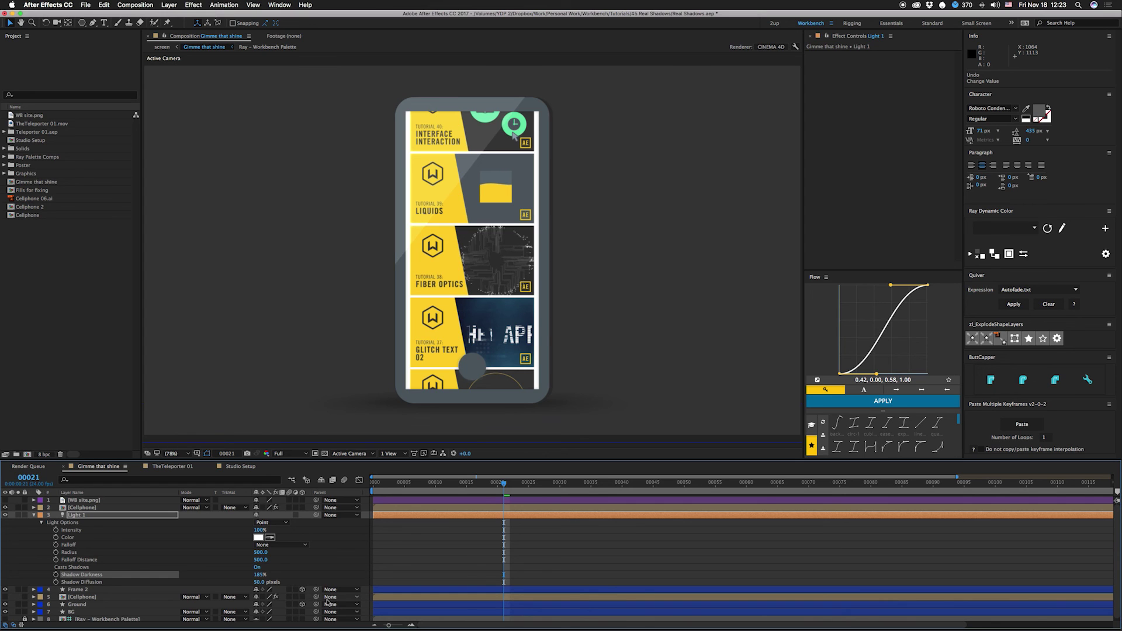
click(157, 467)
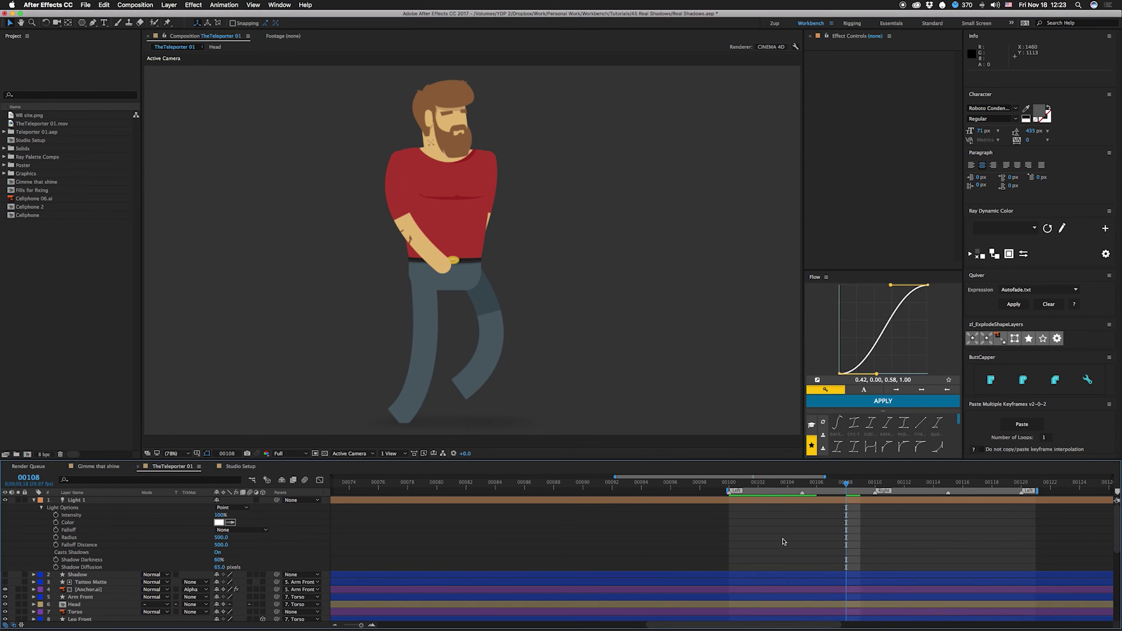
- Play a preview of the TheTeleporter 01 character animation
key(space)
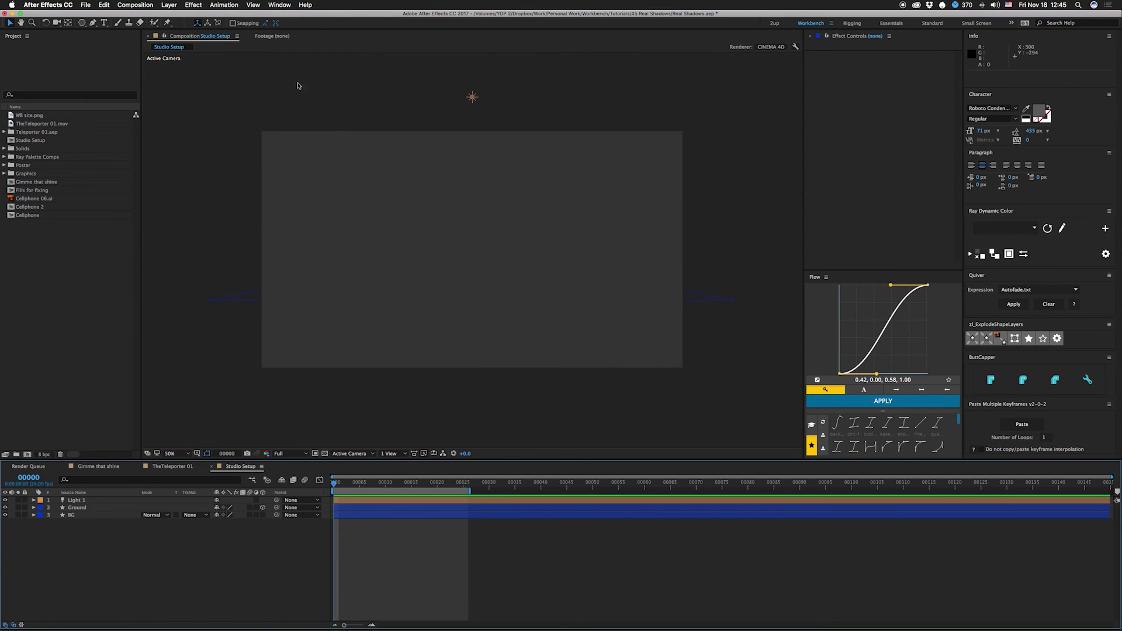
- Show rulers and drag a horizontal guide across the Studio Setup composition
click(76, 501)
click(76, 508)
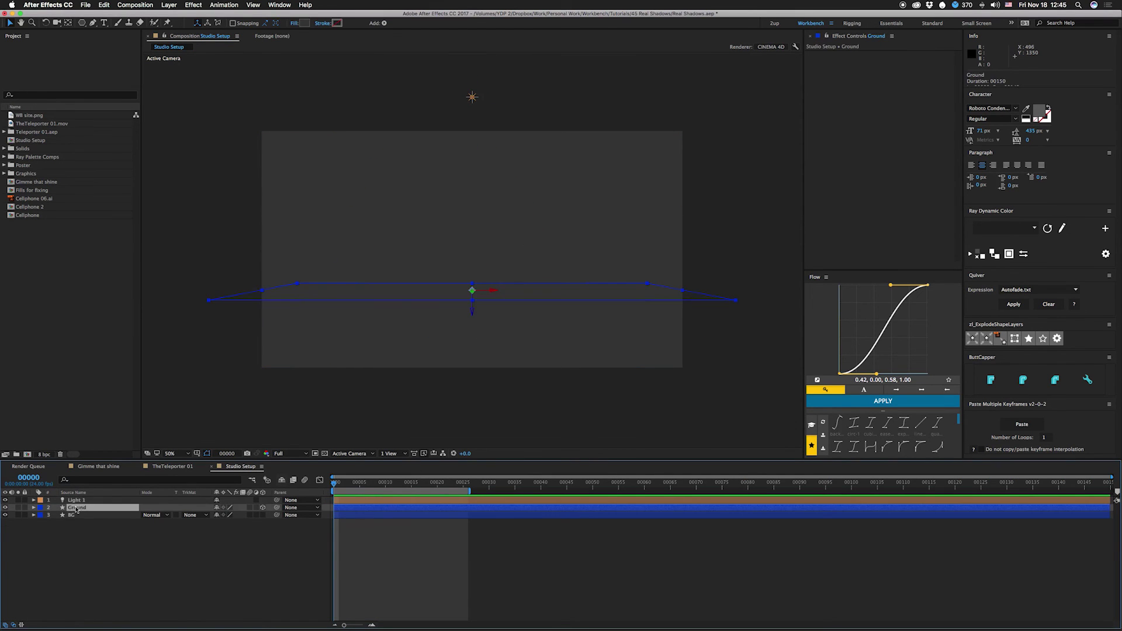
click(76, 516)
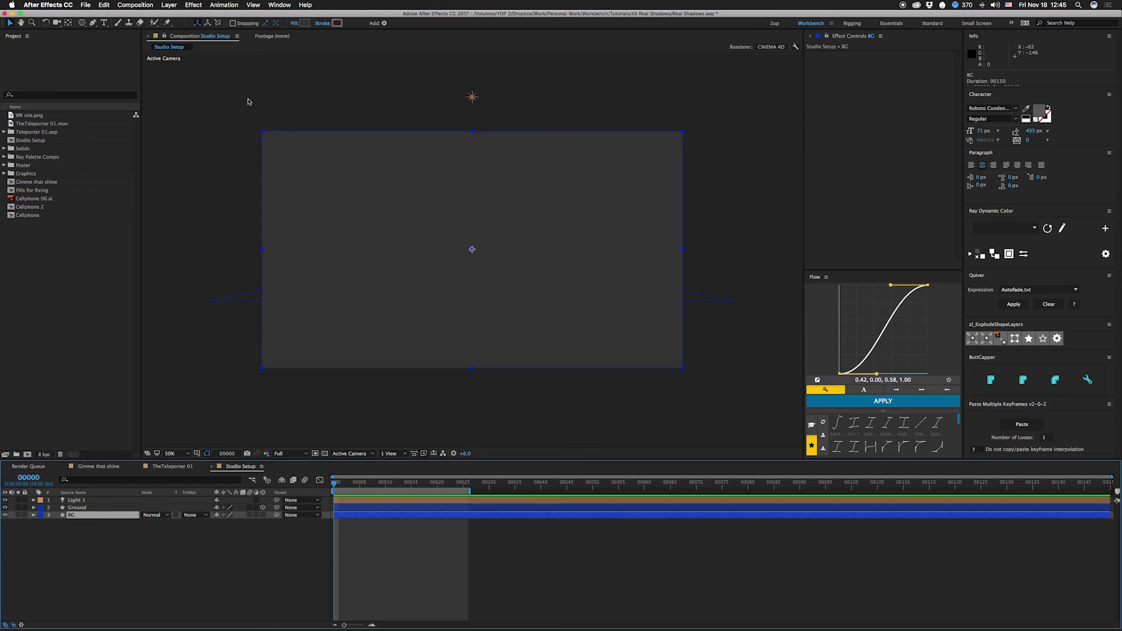
key(super+r)
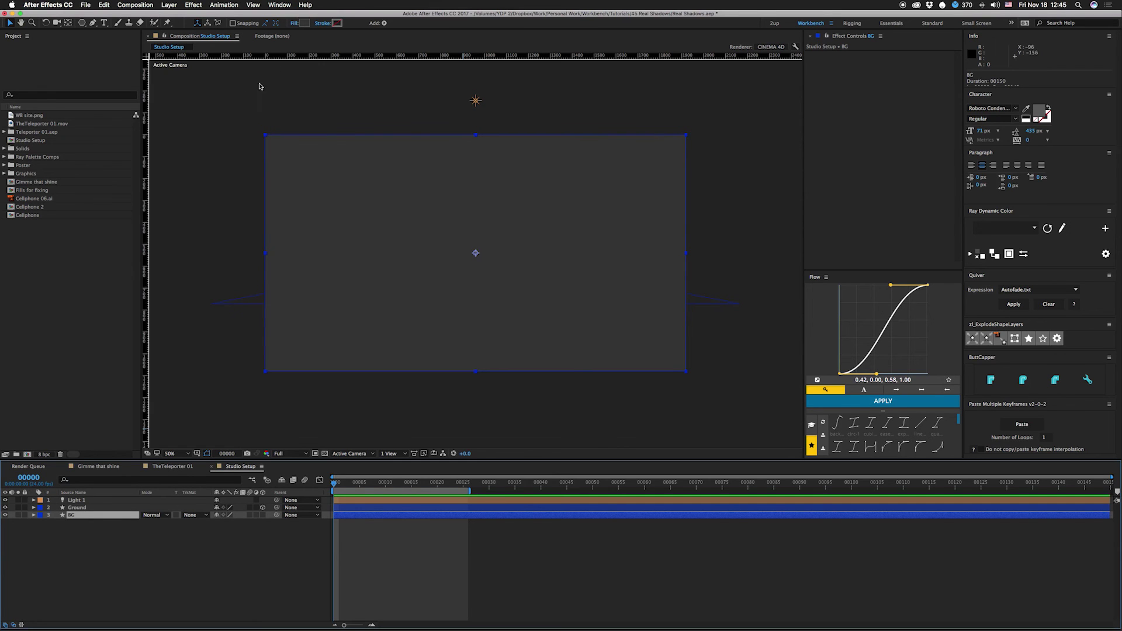
drag(312, 55, 321, 304)
- Lower the Ground layer to the guide in Front view, then return to Active Camera
click(351, 454)
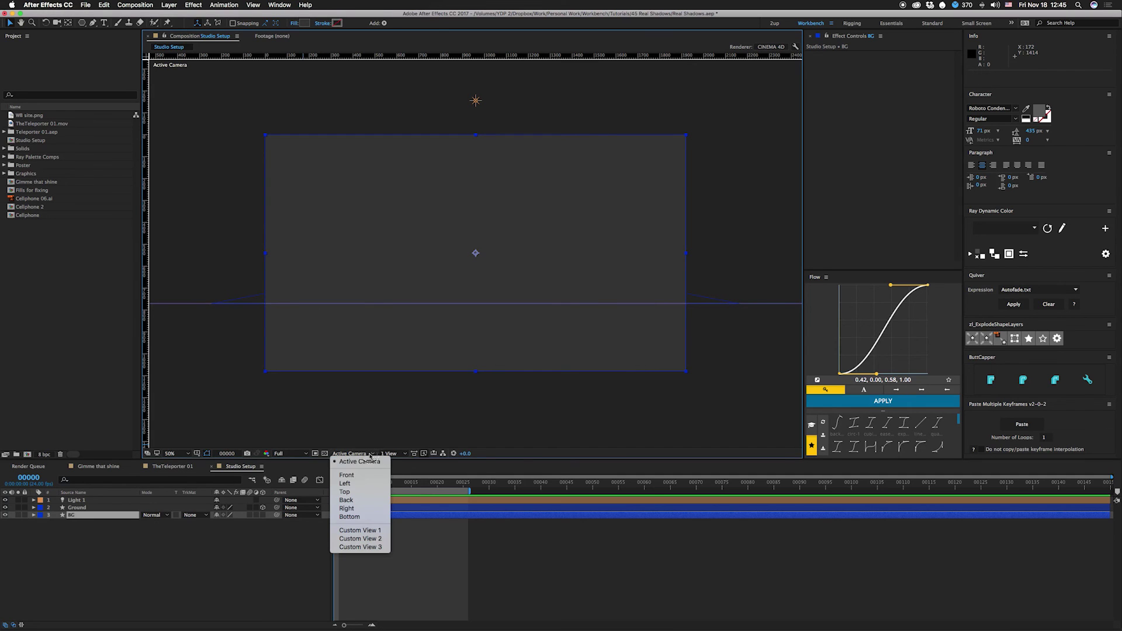
click(350, 474)
click(82, 508)
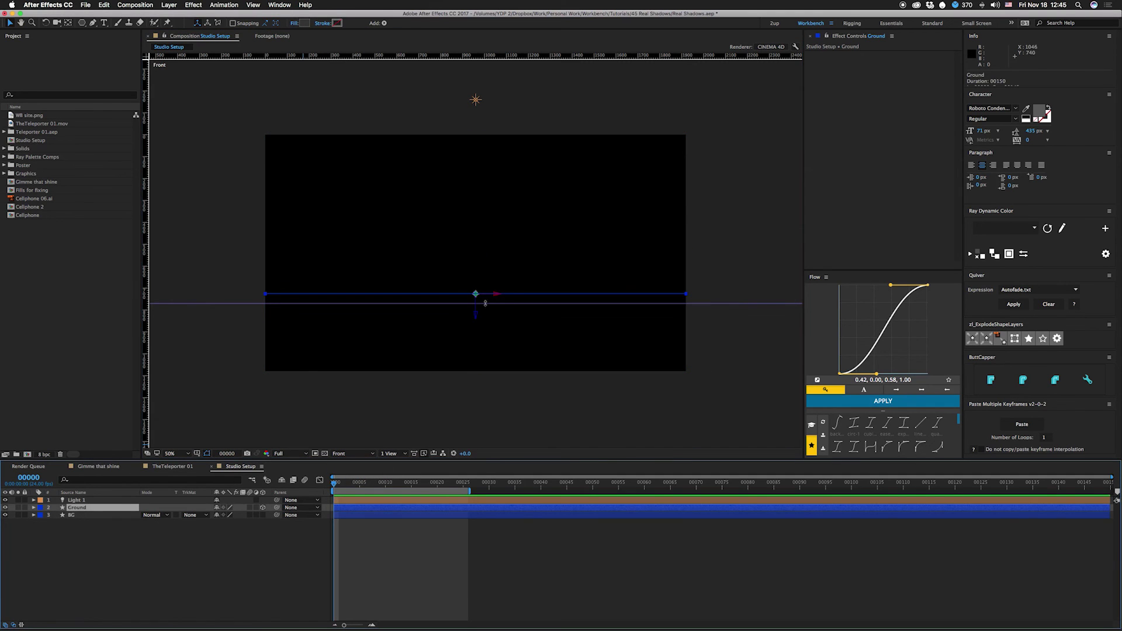
drag(475, 317, 476, 323)
click(351, 453)
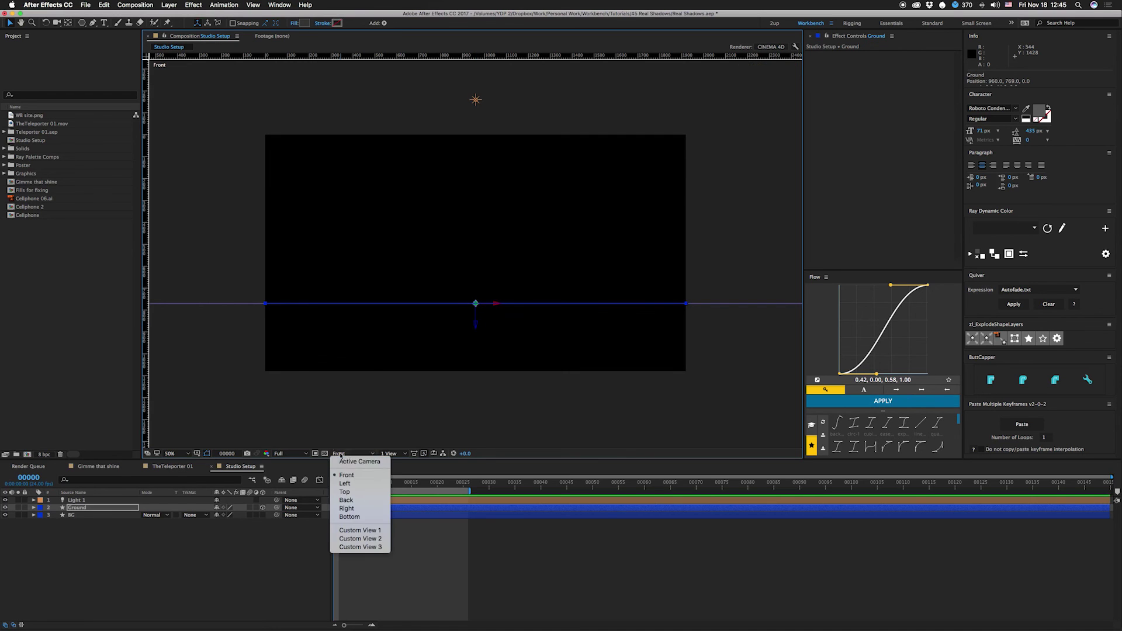
click(350, 462)
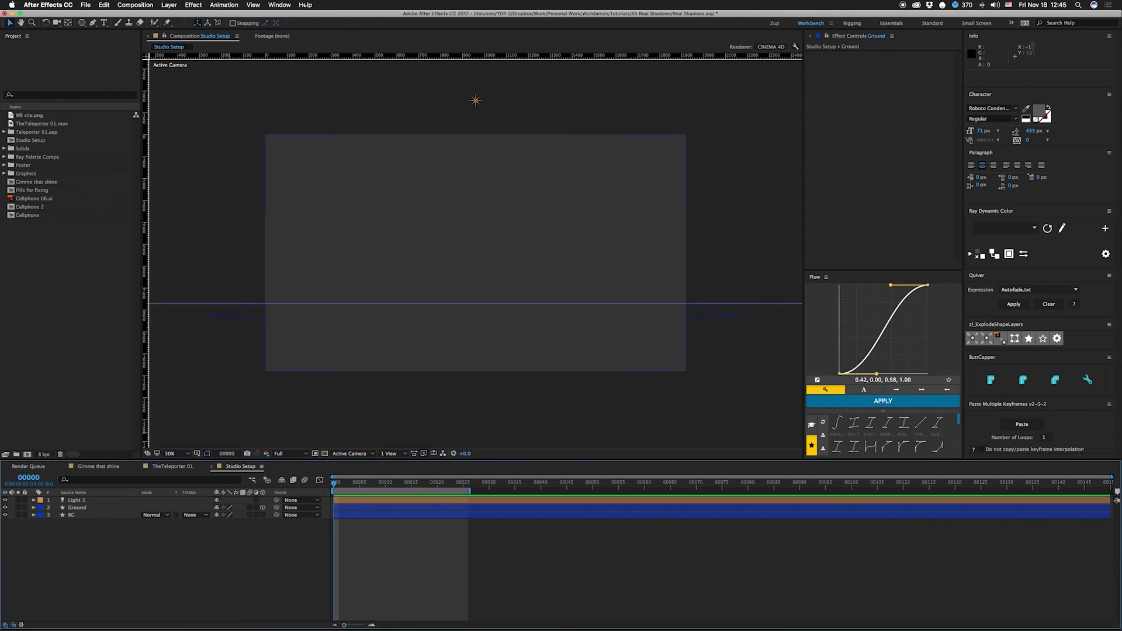
- Add a polygon shape layer with 3 points and an outer radius of 118
double_click(81, 22)
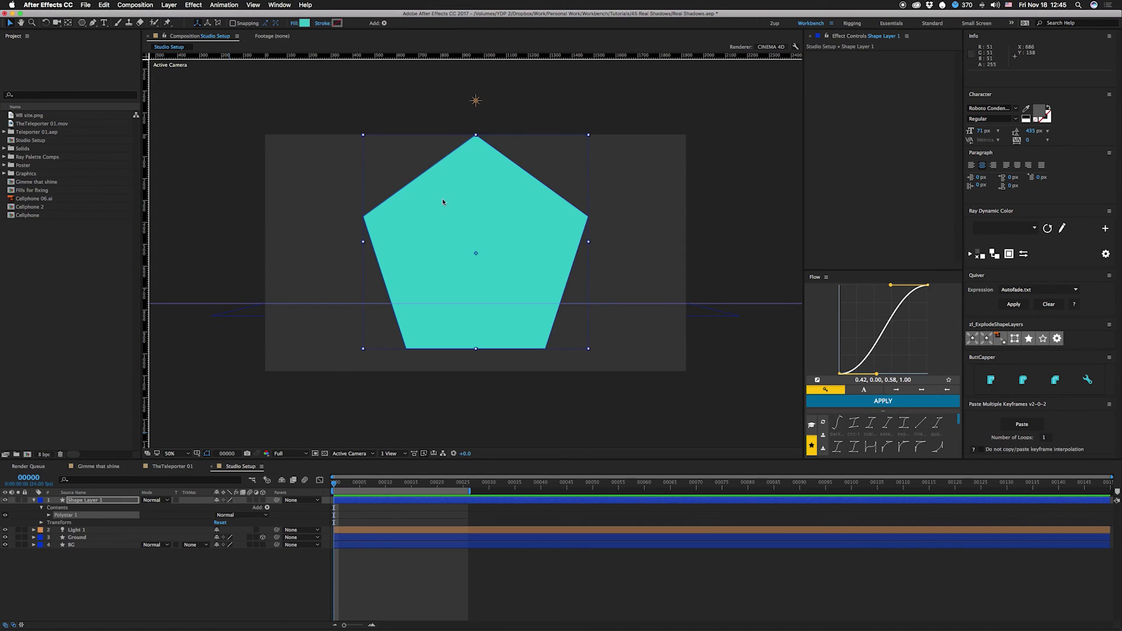
click(49, 515)
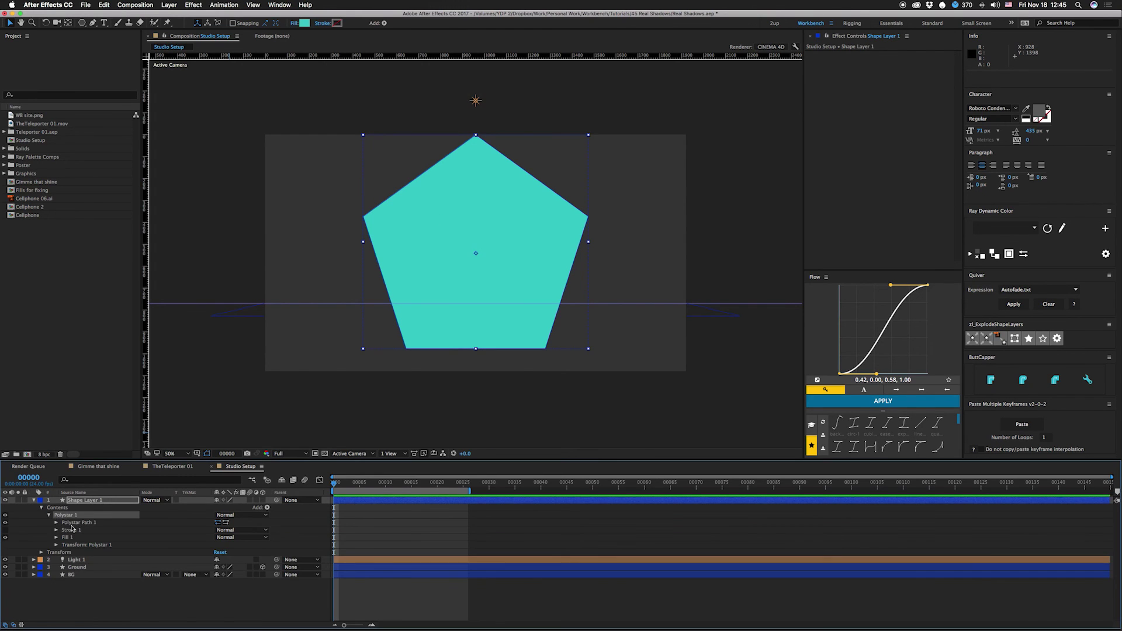
click(222, 537)
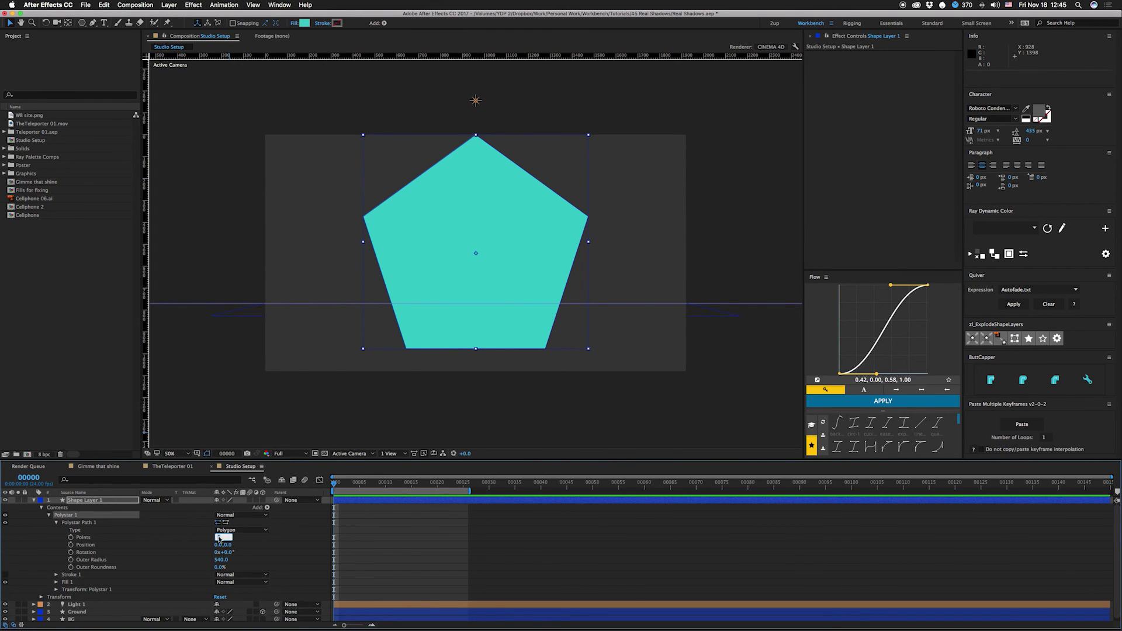
text(3)
key(Return)
drag(221, 559, 64, 587)
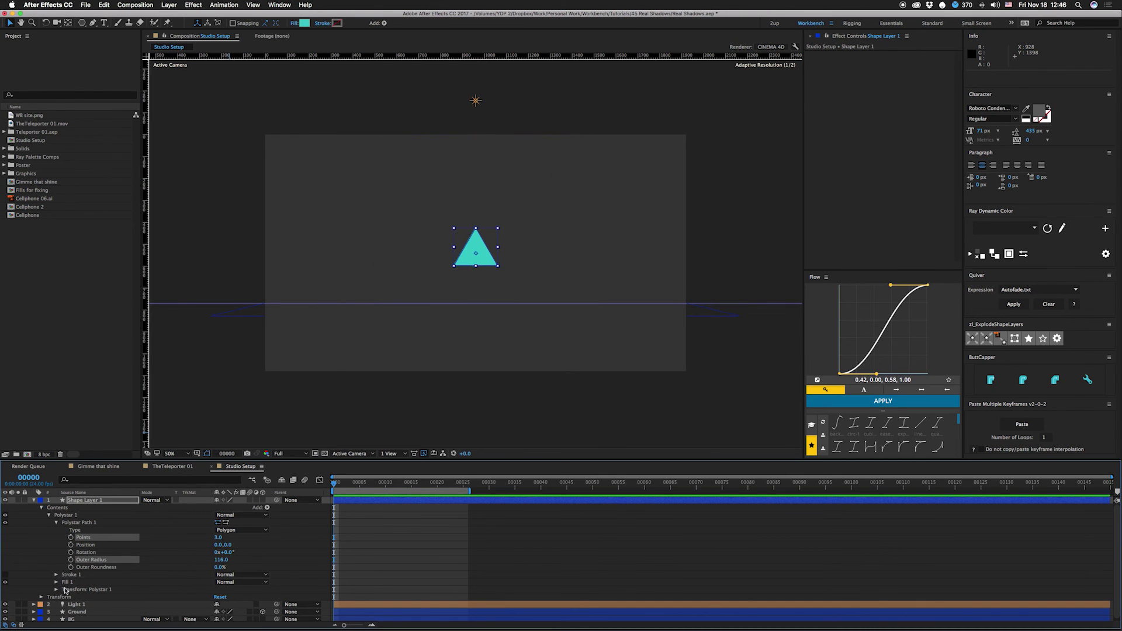
- Move the triangle's anchor point down to its bottom edge with the Pan Behind tool
key(y)
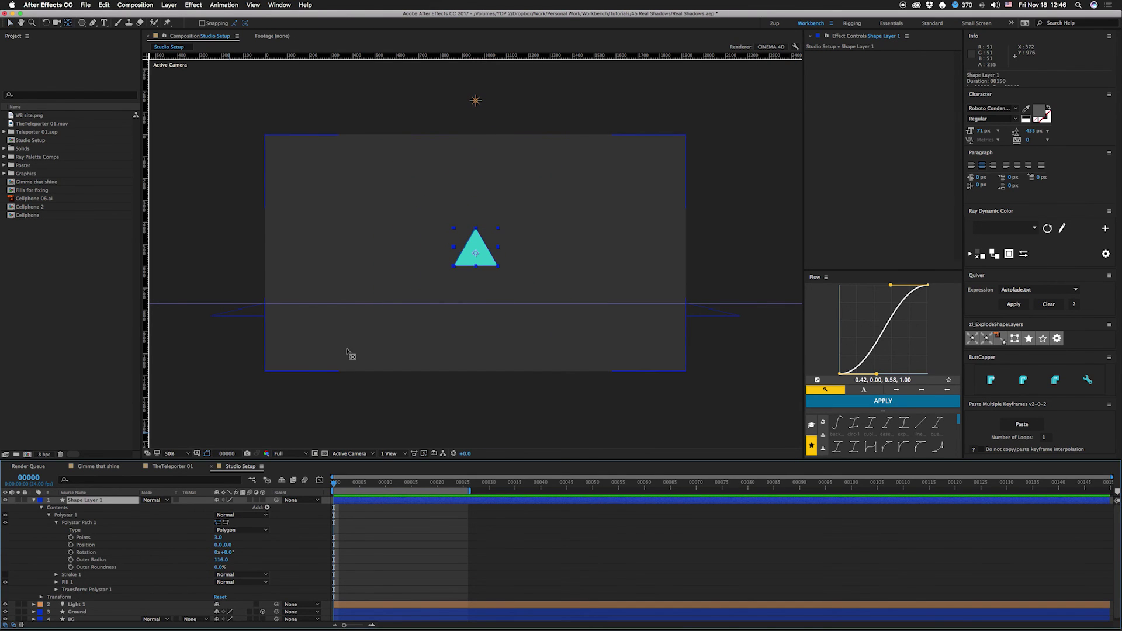
drag(476, 256, 476, 266)
click(109, 501)
- Keyframe Position and Scale, then drop the triangle onto the ground line at frame 10
key(p)
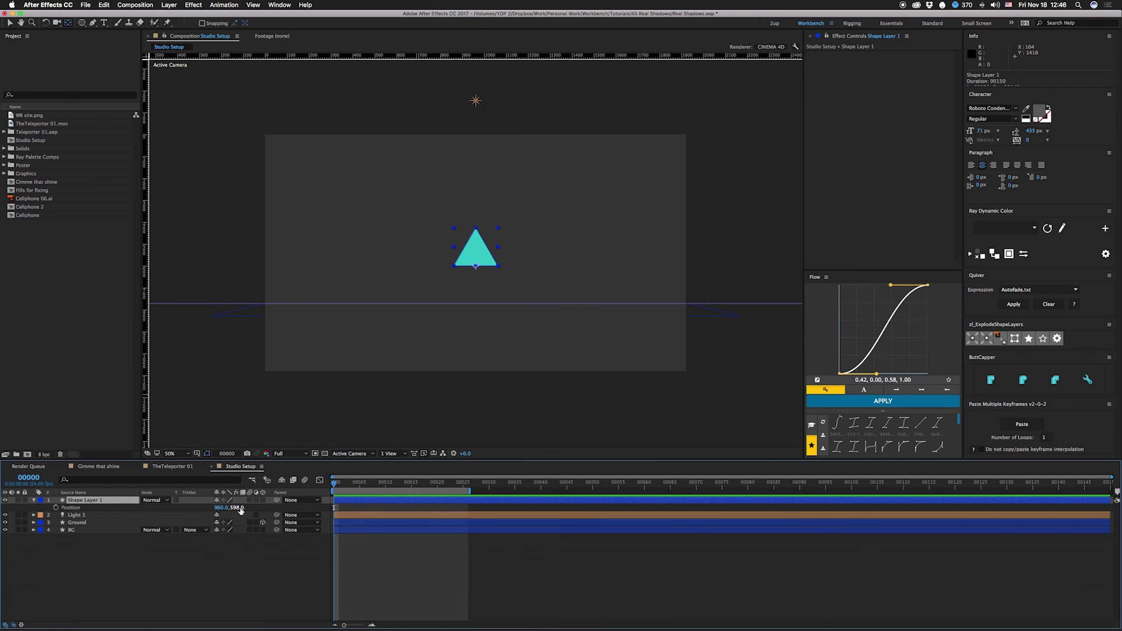
click(57, 507)
key(shift+s)
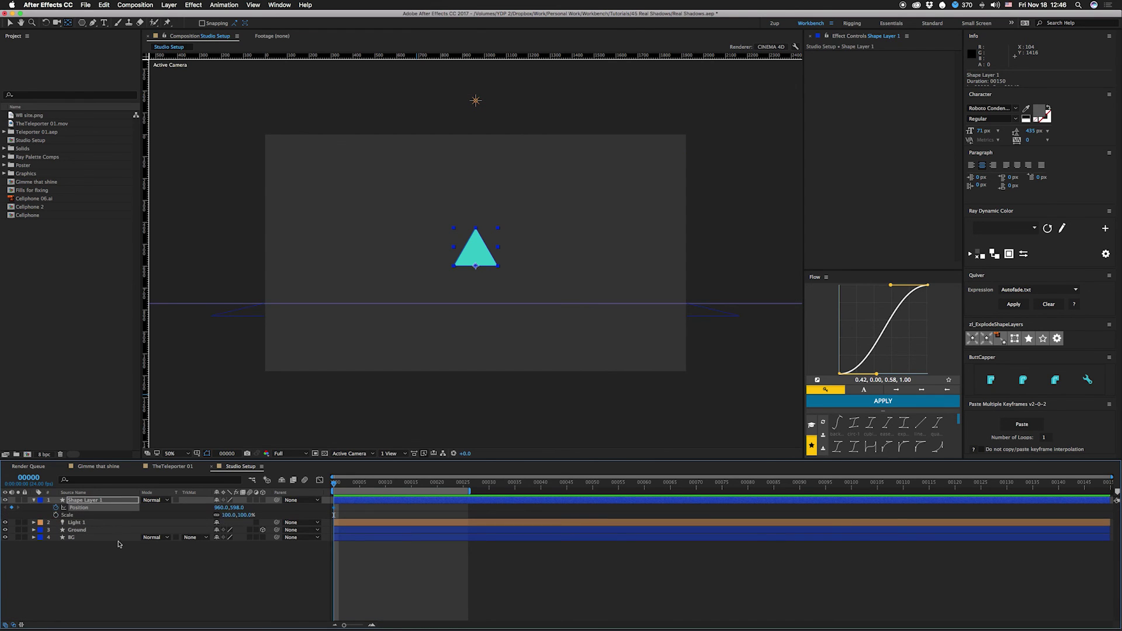
click(230, 515)
click(55, 515)
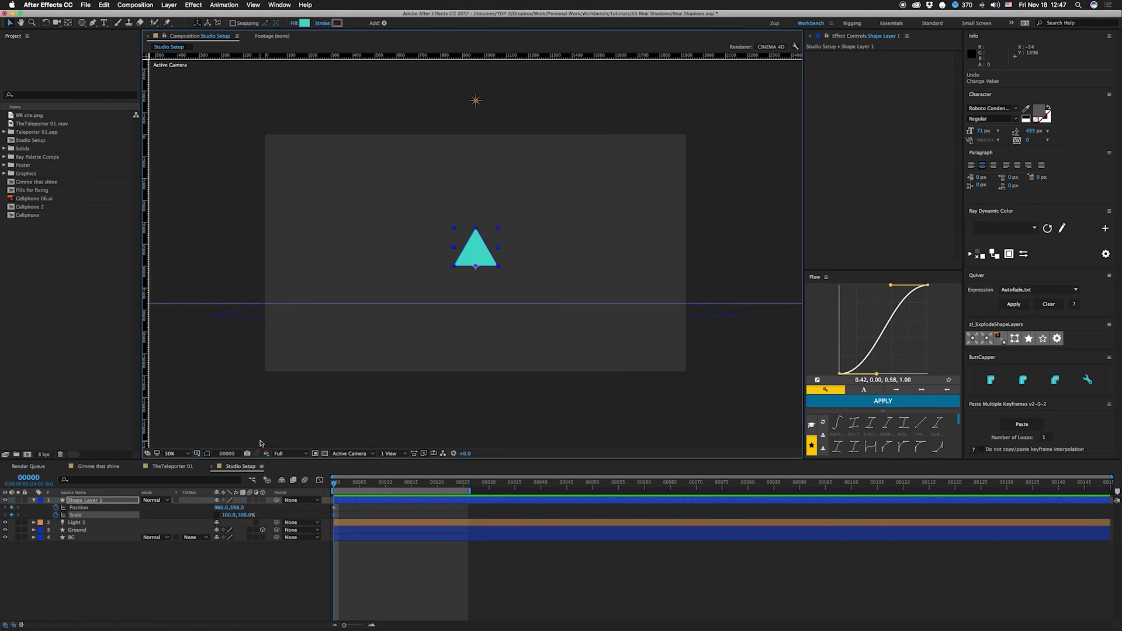
key(shift+Page_Down)
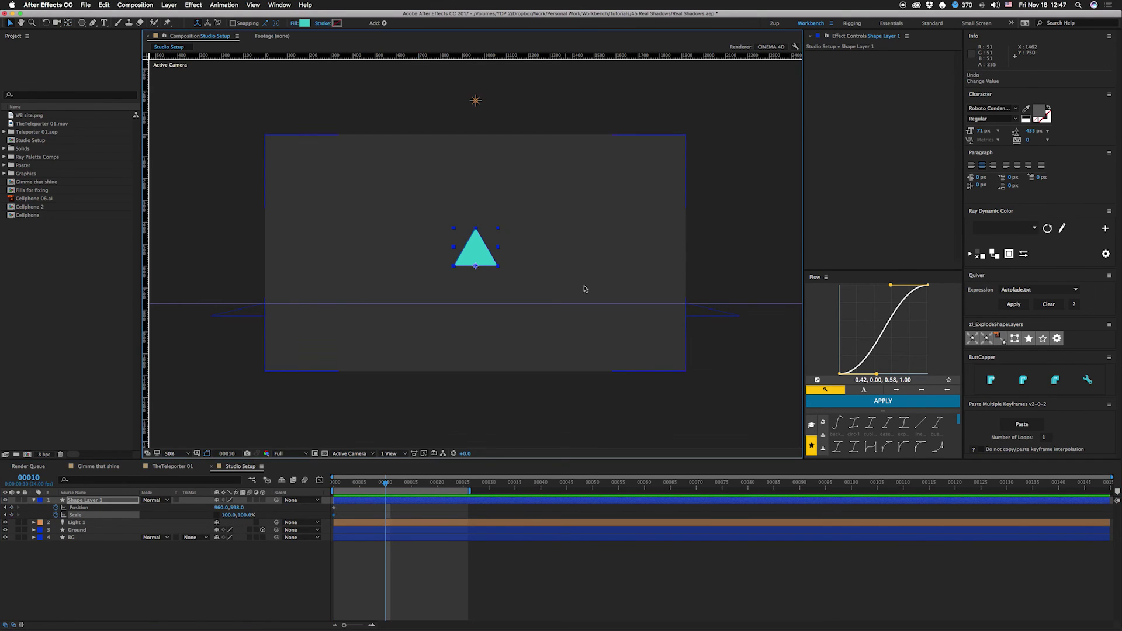
drag(483, 251, 485, 291)
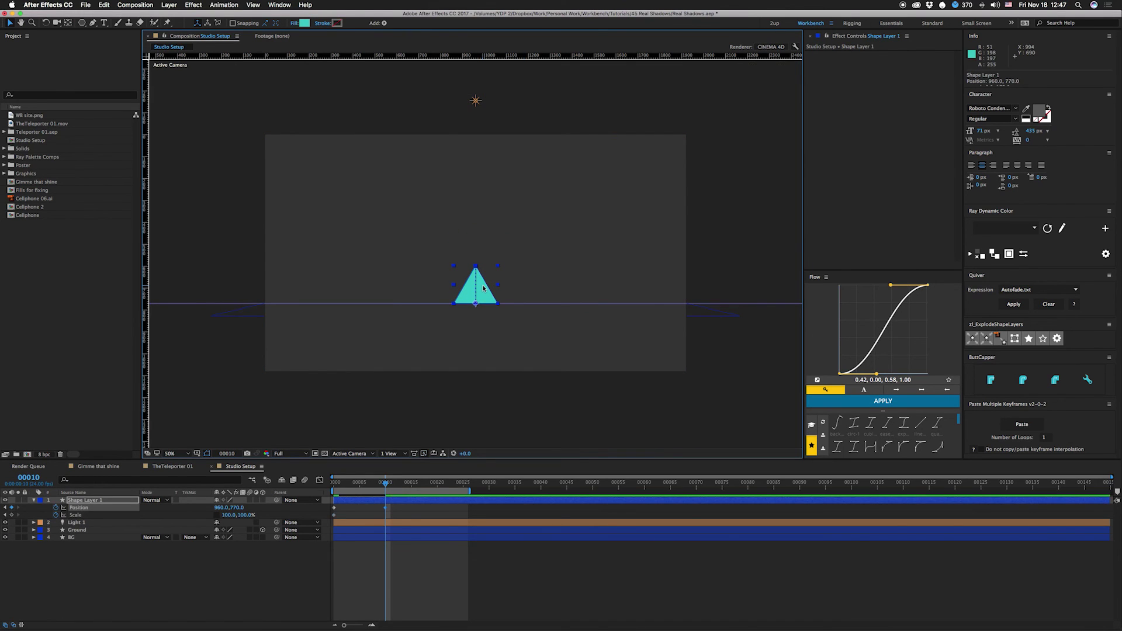
- Keyframe Scale at frame 9, squash it to 77% at frame 11, and raise the triangle by frame 20
key(Page_Up)
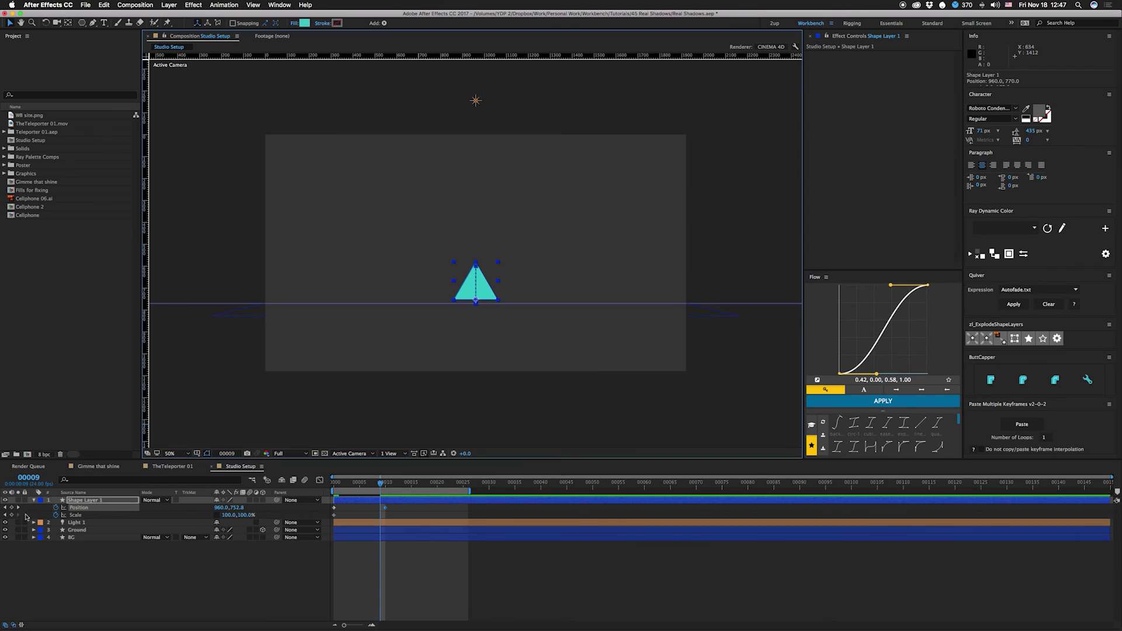
click(12, 515)
key(Page_Down)
key(Page_Down)
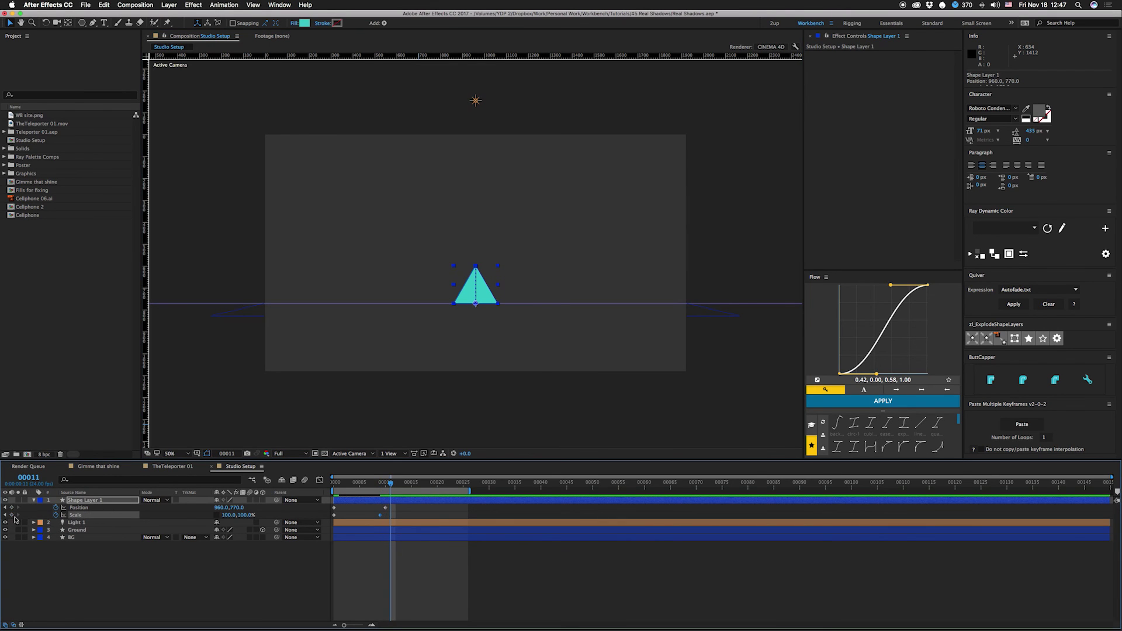
drag(252, 518, 246, 519)
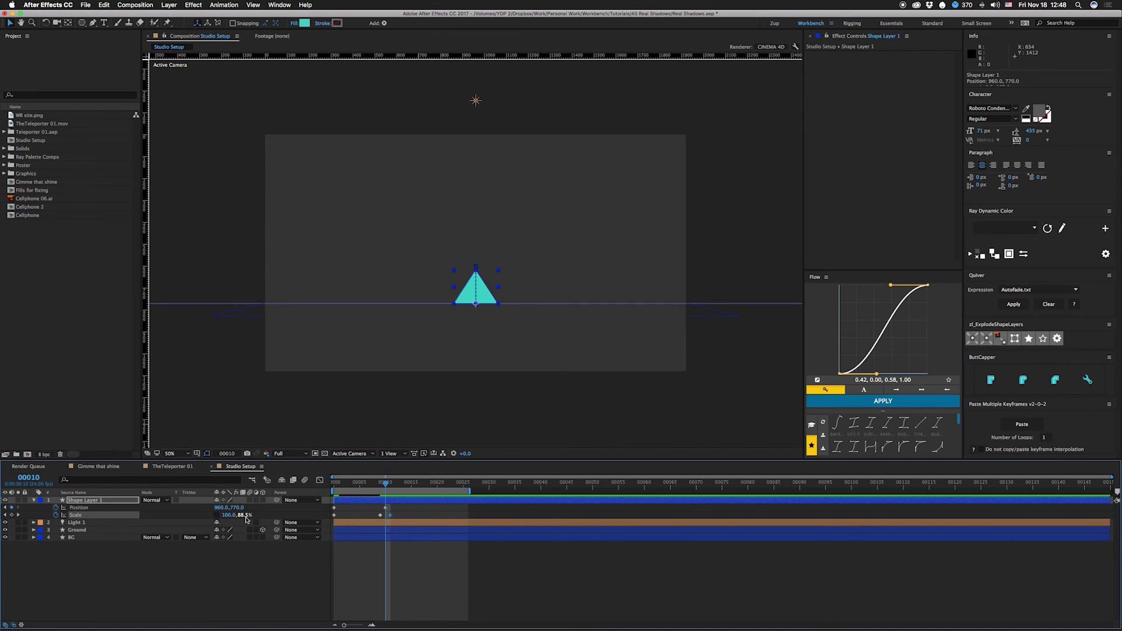
key(Page_Down)
key(Page_Down)
key(Page_Down)
key(Page_Down)
key(Page_Down)
key(Page_Down)
key(Page_Down)
key(Page_Down)
key(Page_Down)
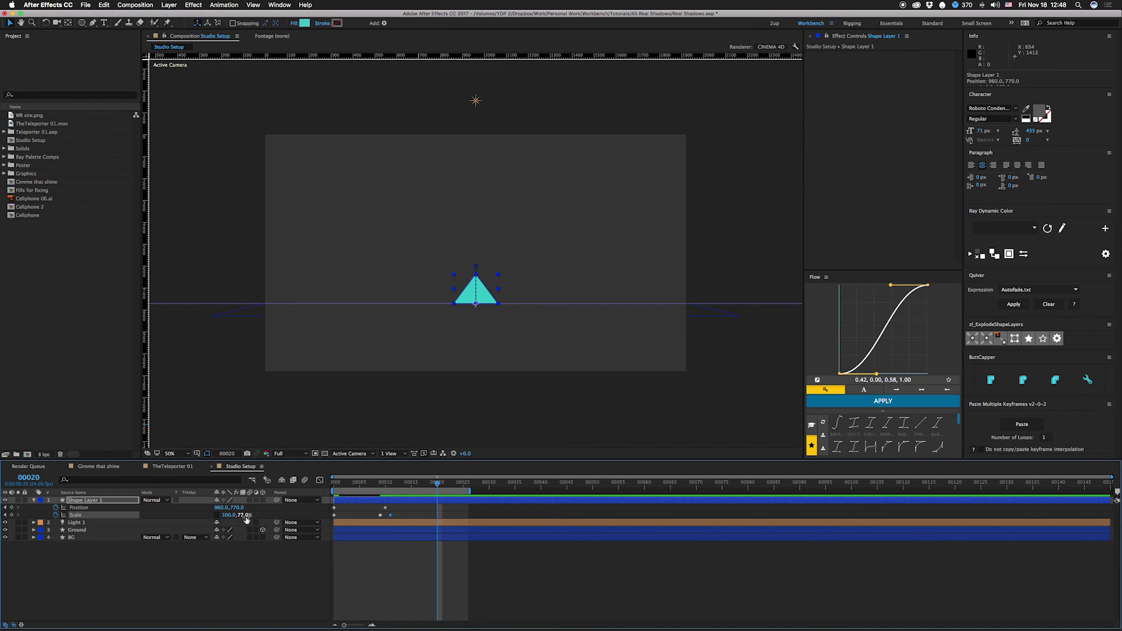
drag(480, 295, 480, 226)
- Apply Easy Ease to the frame-10 landing Position keyframe
key(Home)
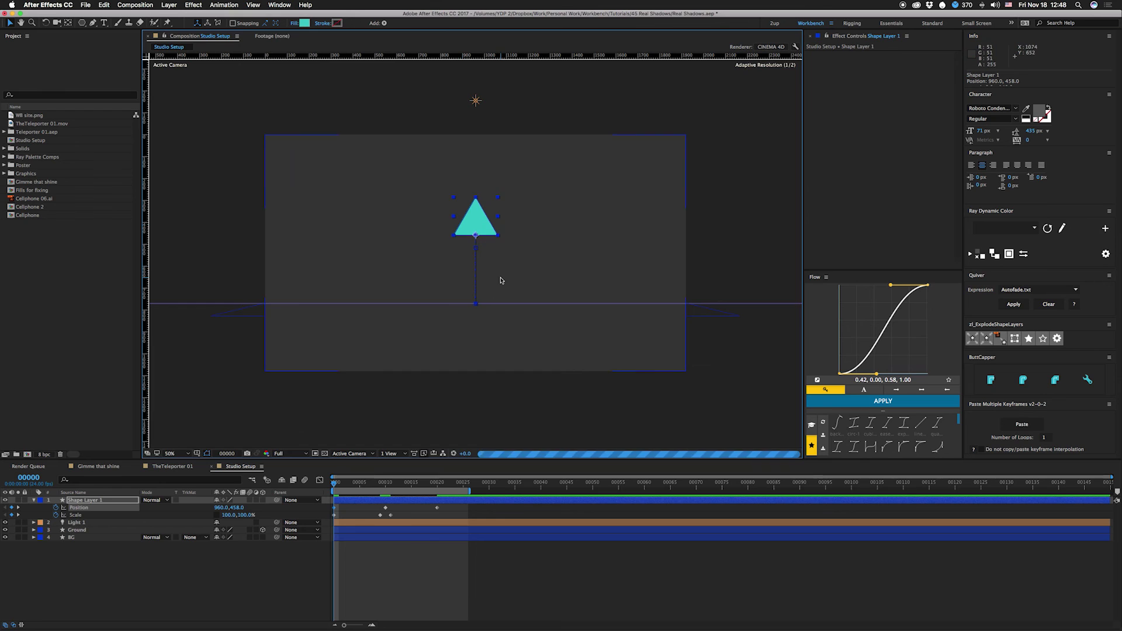
drag(374, 483, 386, 483)
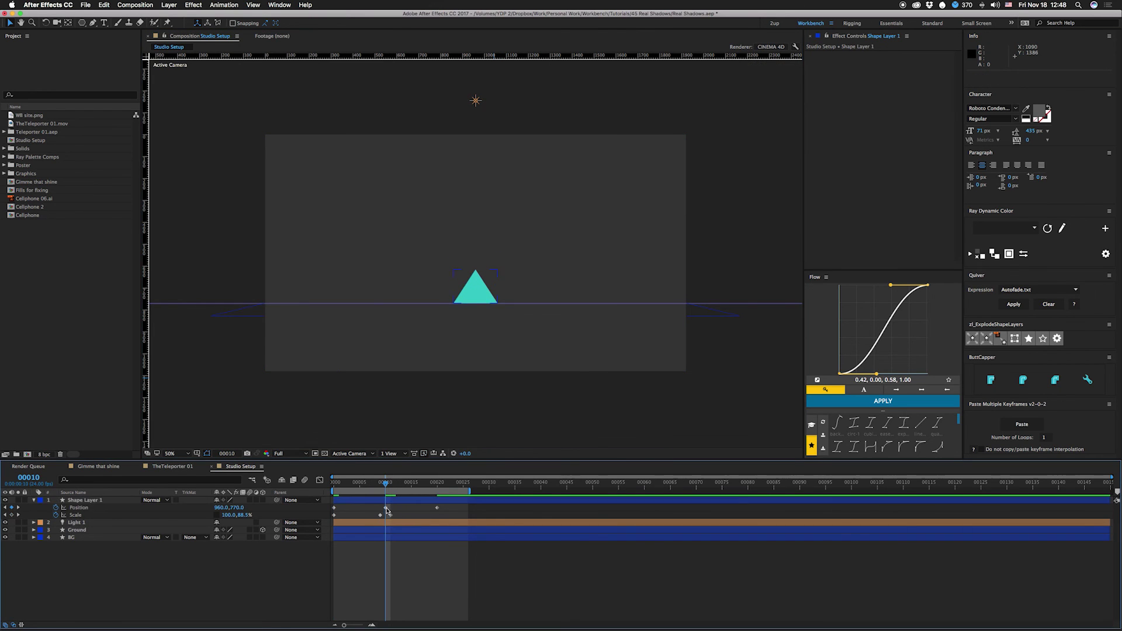
click(386, 507)
right_click(386, 507)
mouse_move(454, 612)
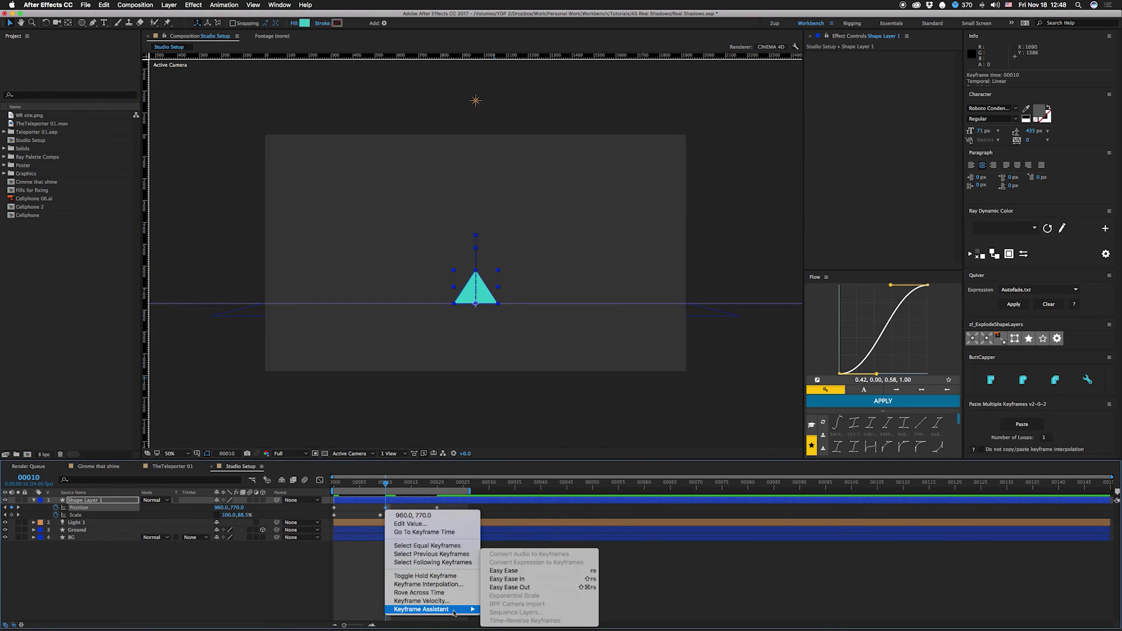
click(503, 571)
drag(353, 484, 385, 493)
- Set the frame-11 Scale keyframe back to 100% and preview the frames after landing
key(Page_Down)
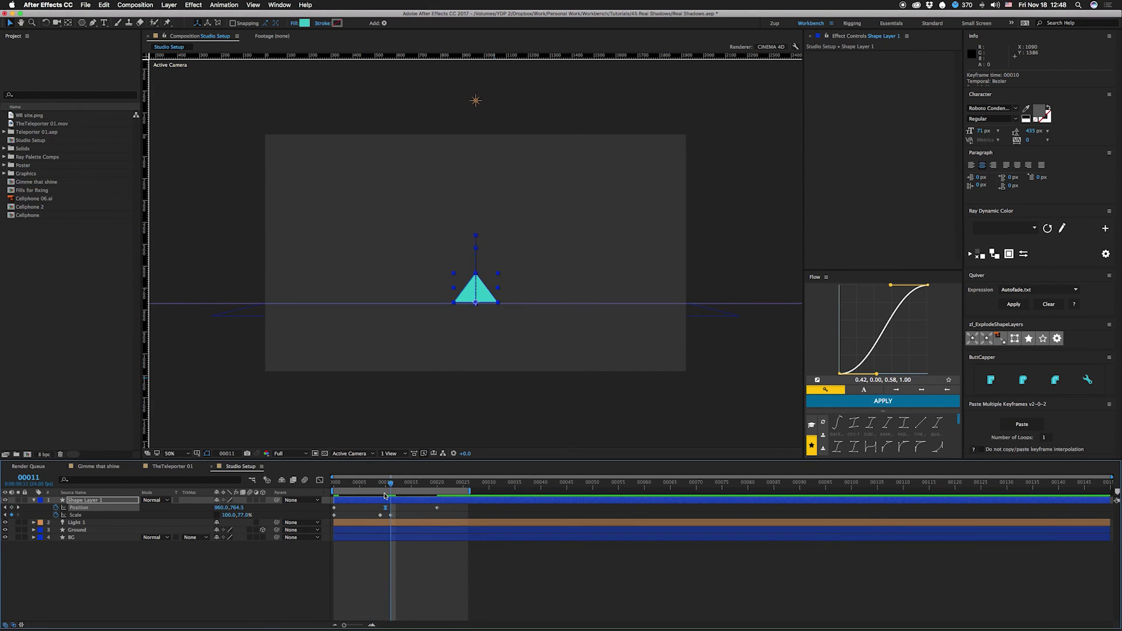
click(391, 515)
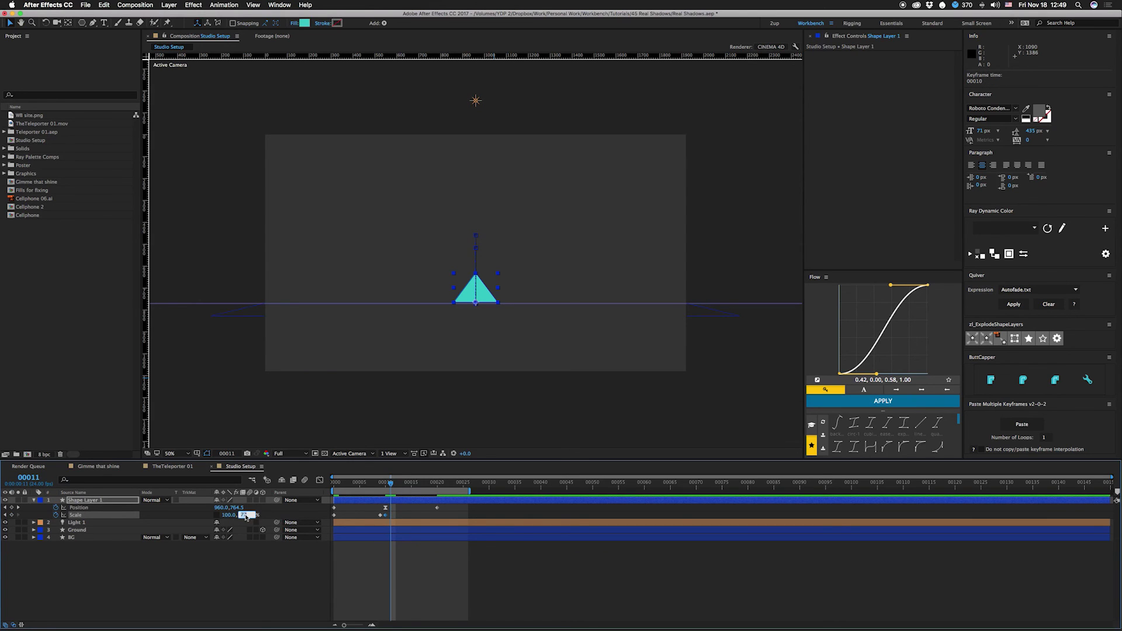
key(Return)
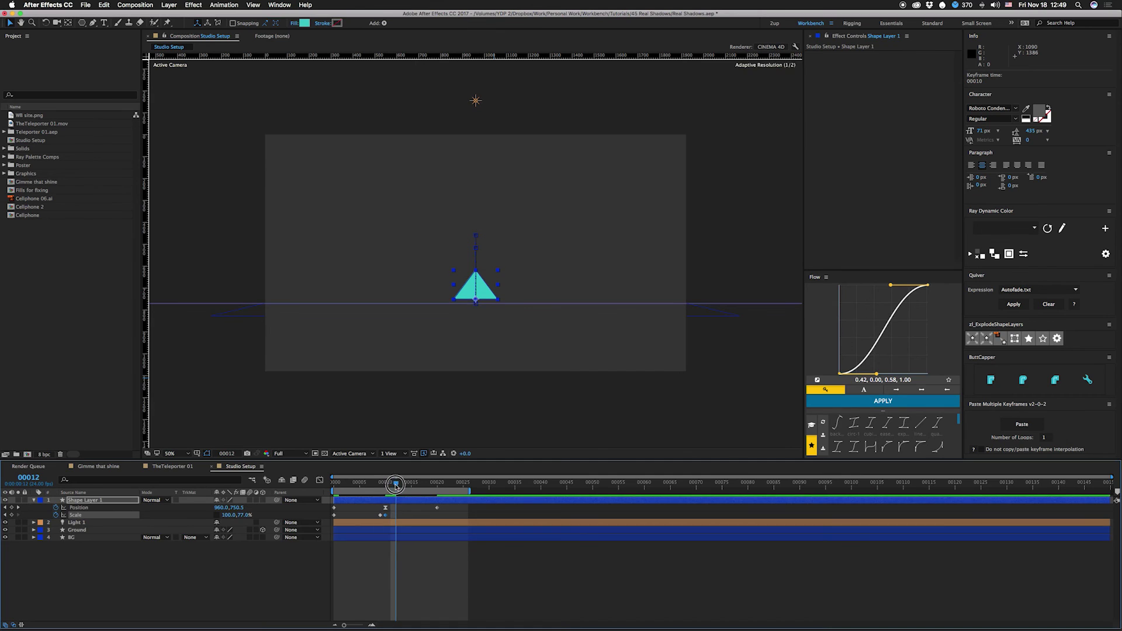
text(100)
key(Return)
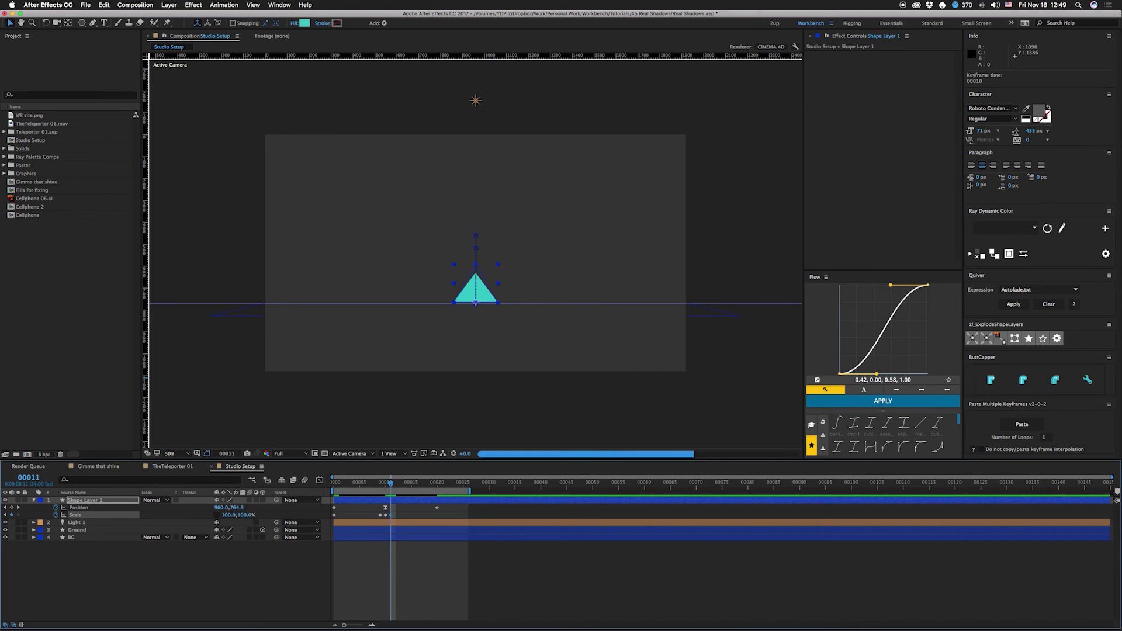
mouse_move(392, 489)
mouse_down()
mouse_move(410, 490)
mouse_move(374, 491)
mouse_move(438, 491)
mouse_move(390, 489)
mouse_up()
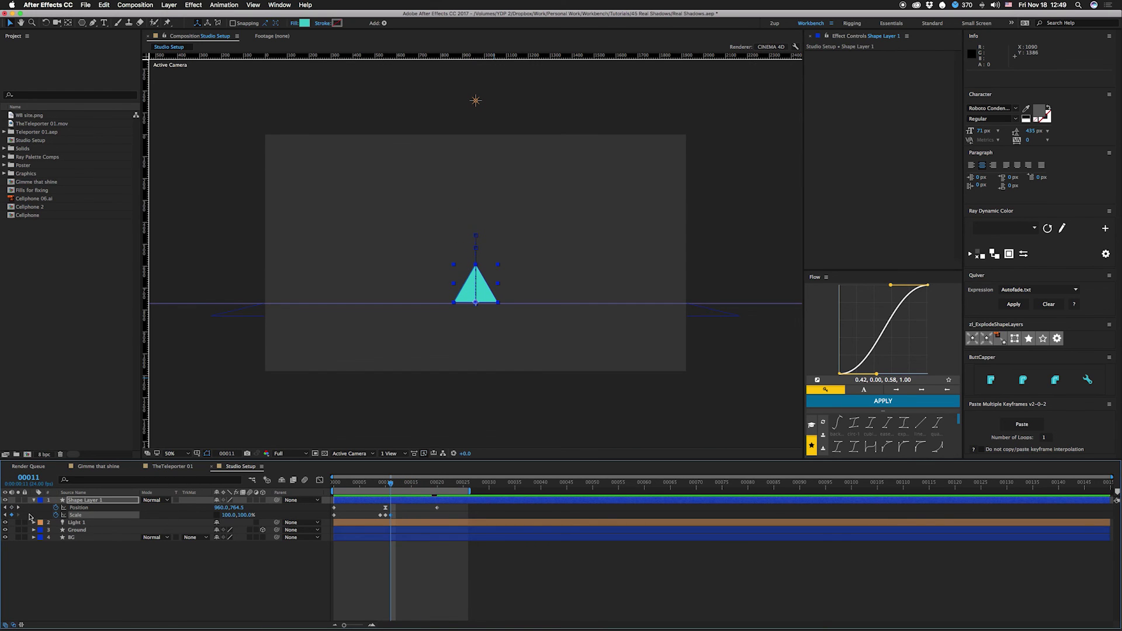
- Keyframe Polystar Points from 3 to 6 so the triangle becomes a hexagon by frame 21
click(33, 501)
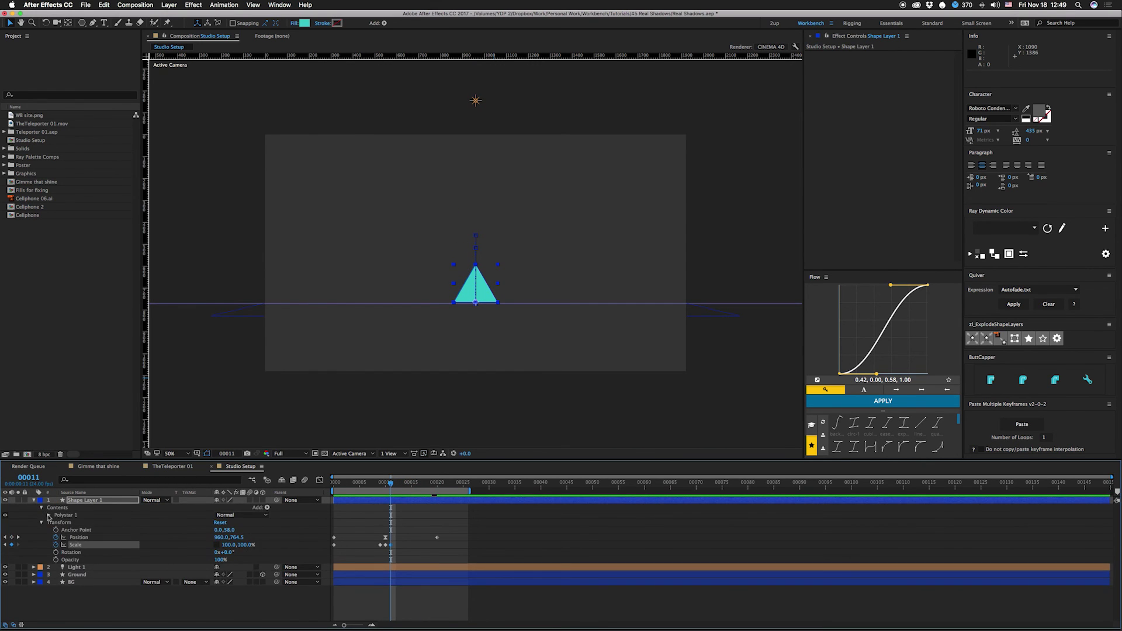
click(40, 508)
click(56, 523)
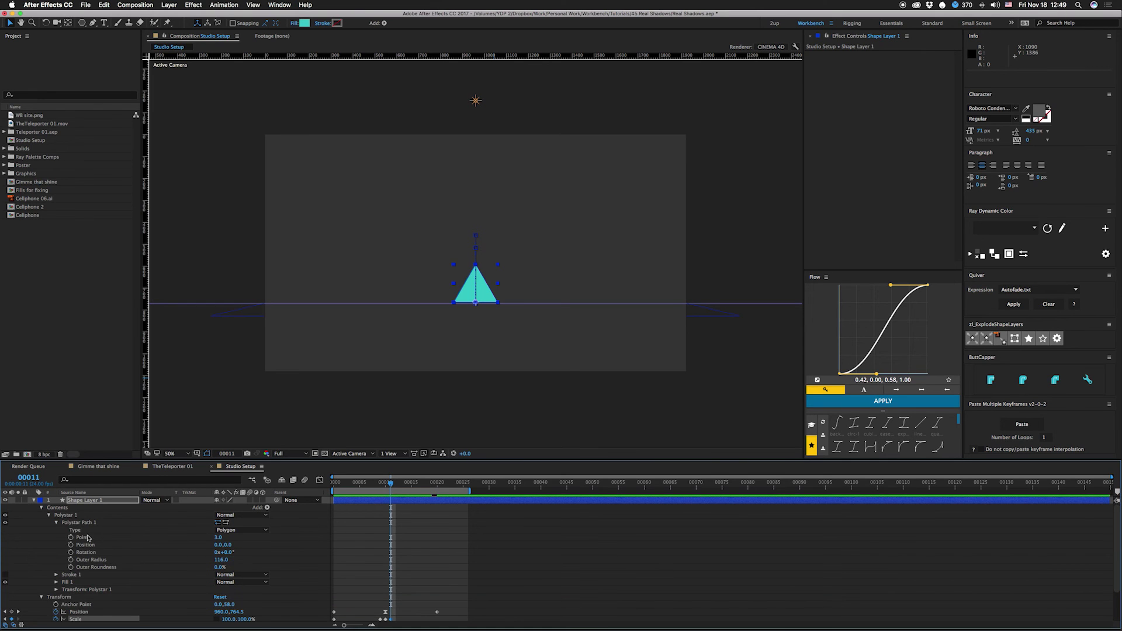
click(71, 537)
key(shift+Page_Down)
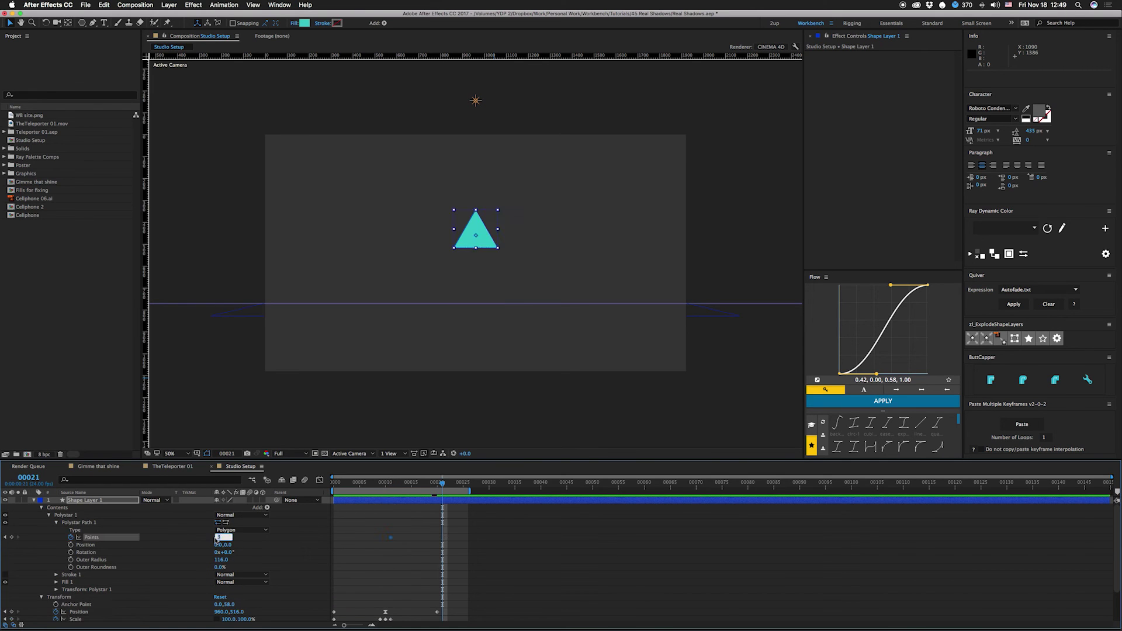
key(Return)
click(424, 534)
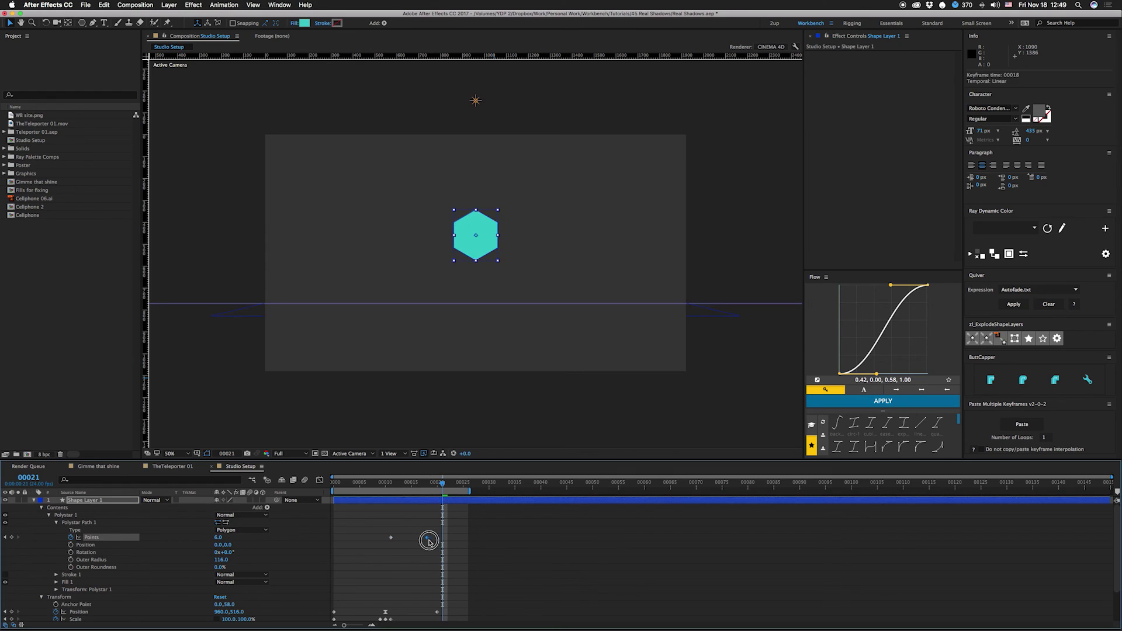
drag(380, 530, 434, 549)
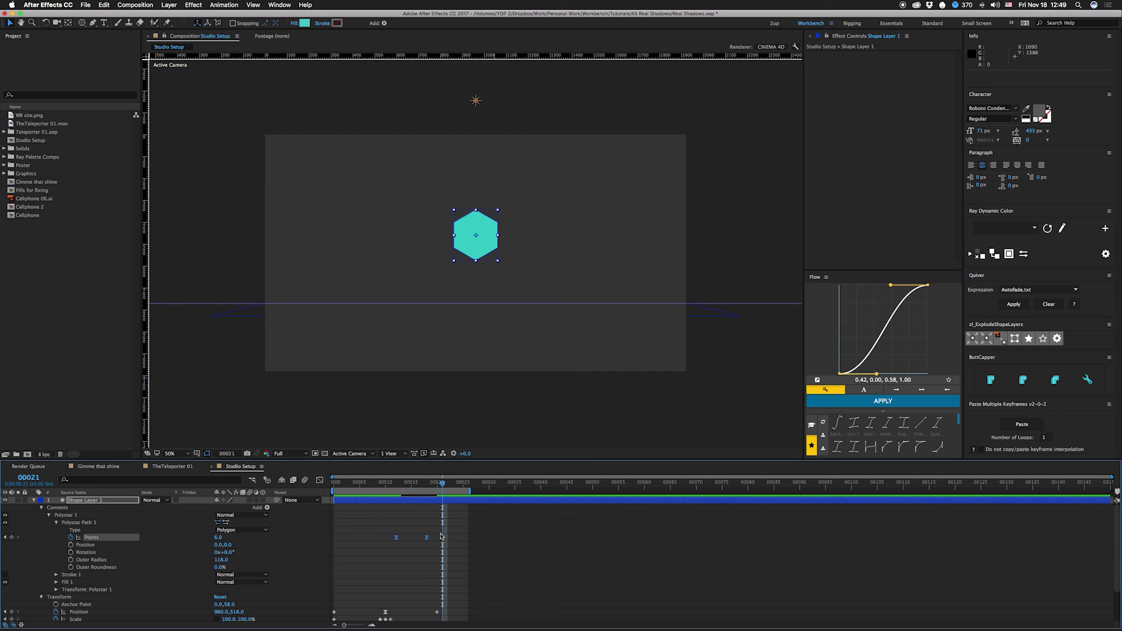
- Widen the landing Position keyframe's easing influence in the speed graph and preview the bounce
key(space)
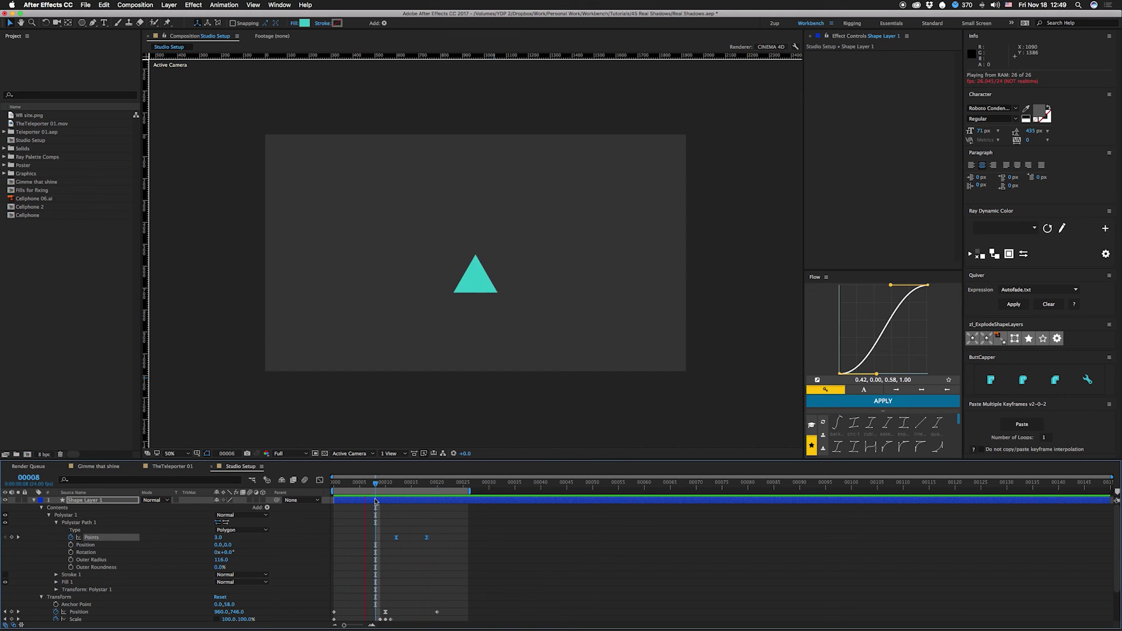
key(space)
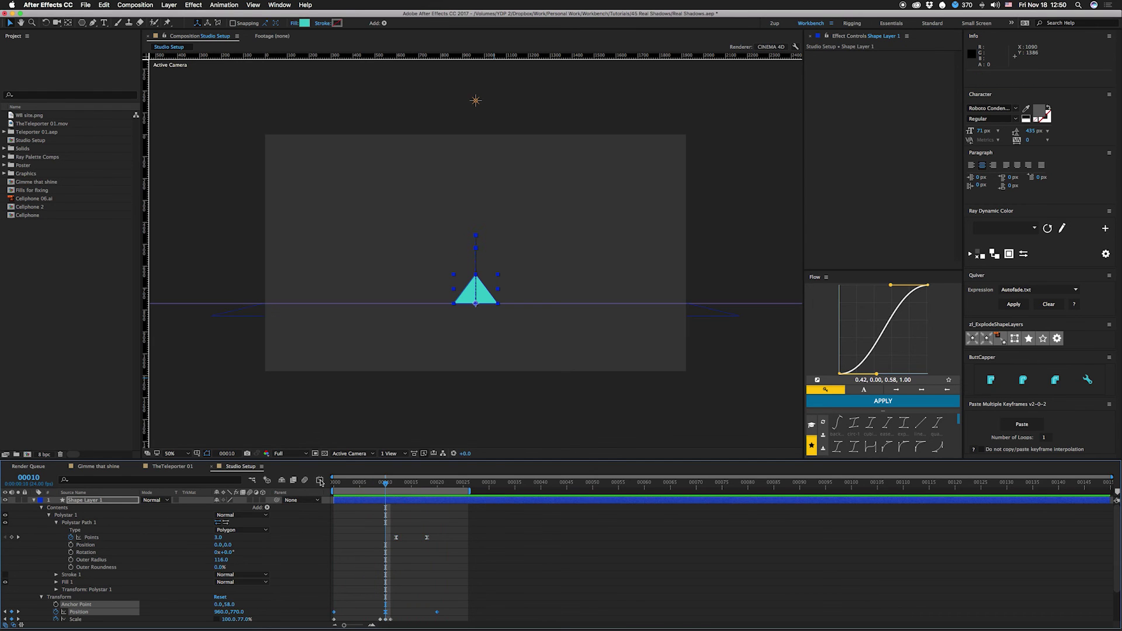
key(shift+F3)
click(383, 599)
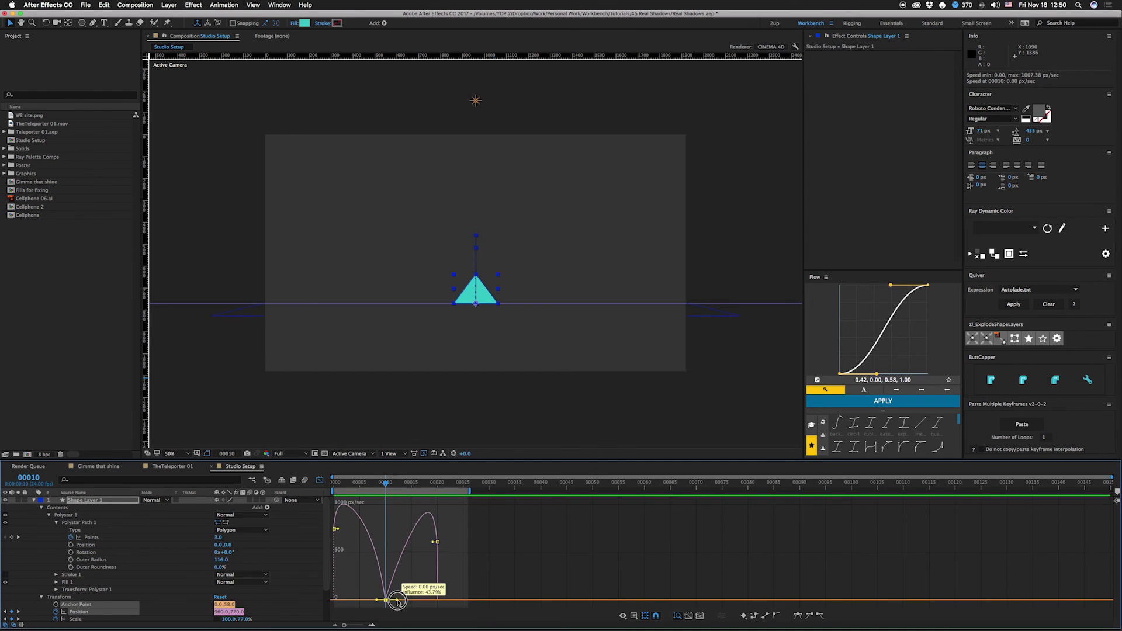
drag(377, 600, 403, 600)
key(space)
key(space)
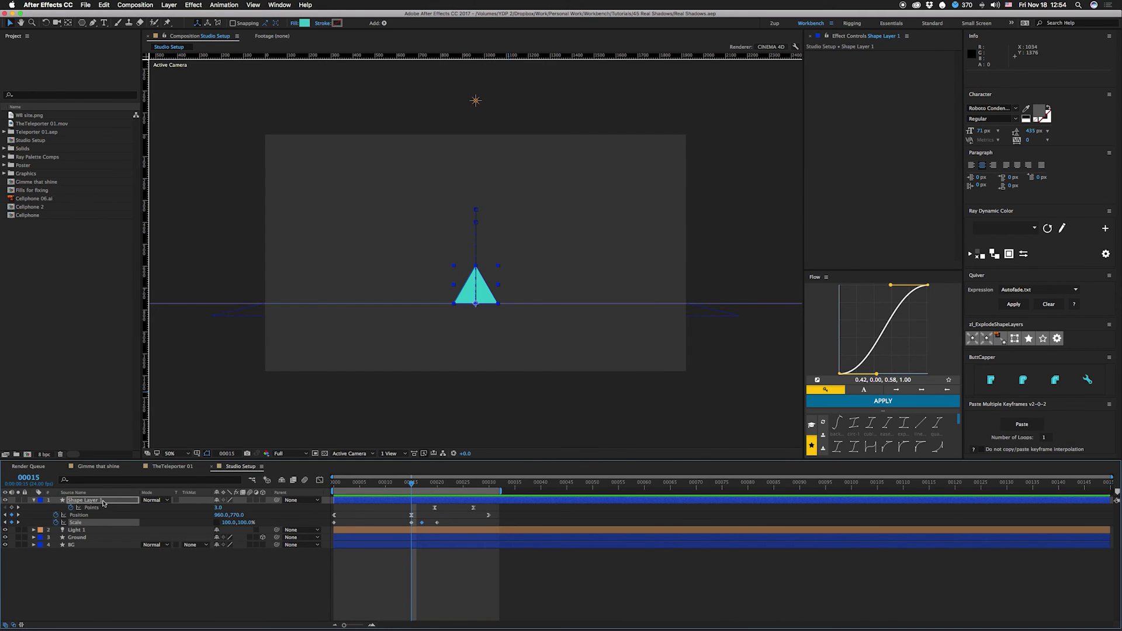
- Place the shape layer below Light 1, make it 3D, cast shadows, and refuse shadows and lights
drag(102, 503, 103, 531)
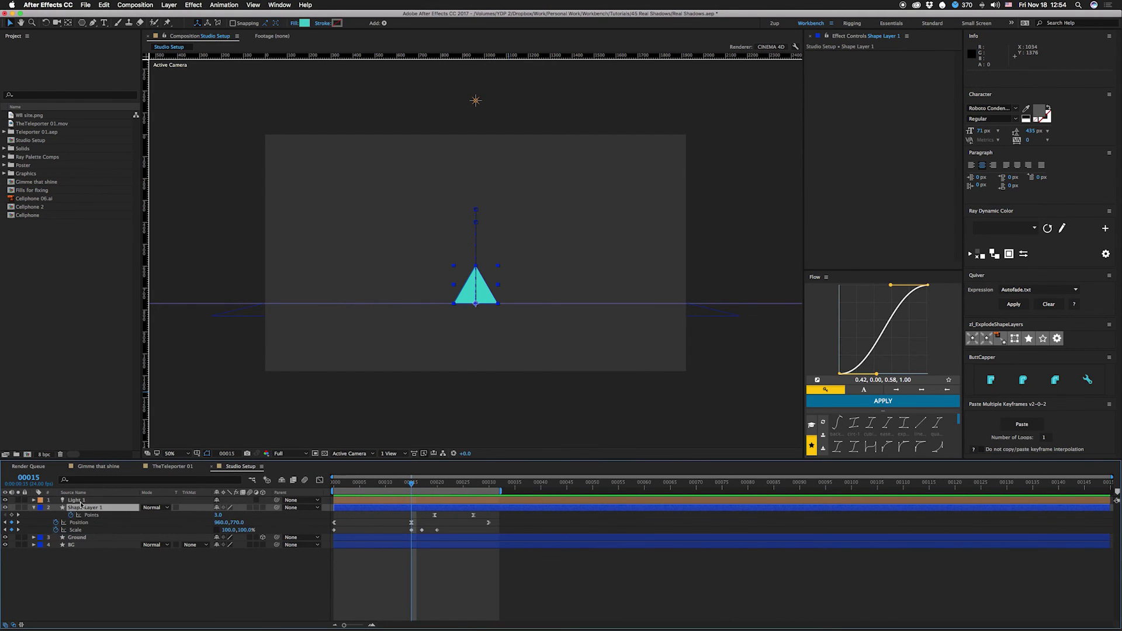
click(260, 507)
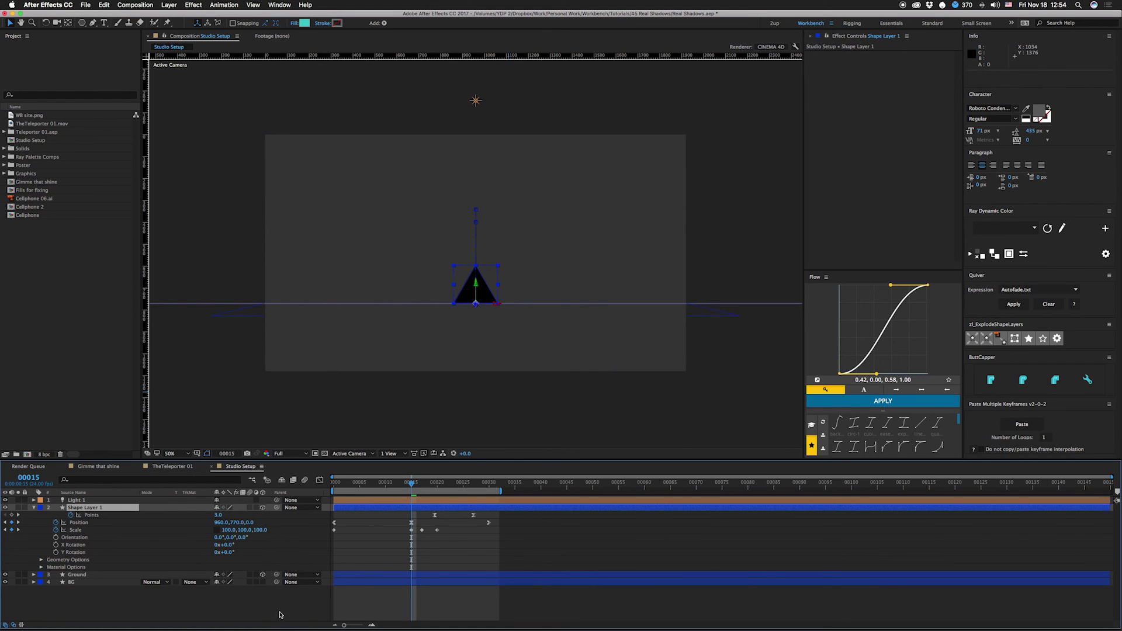
key(a)
key(a)
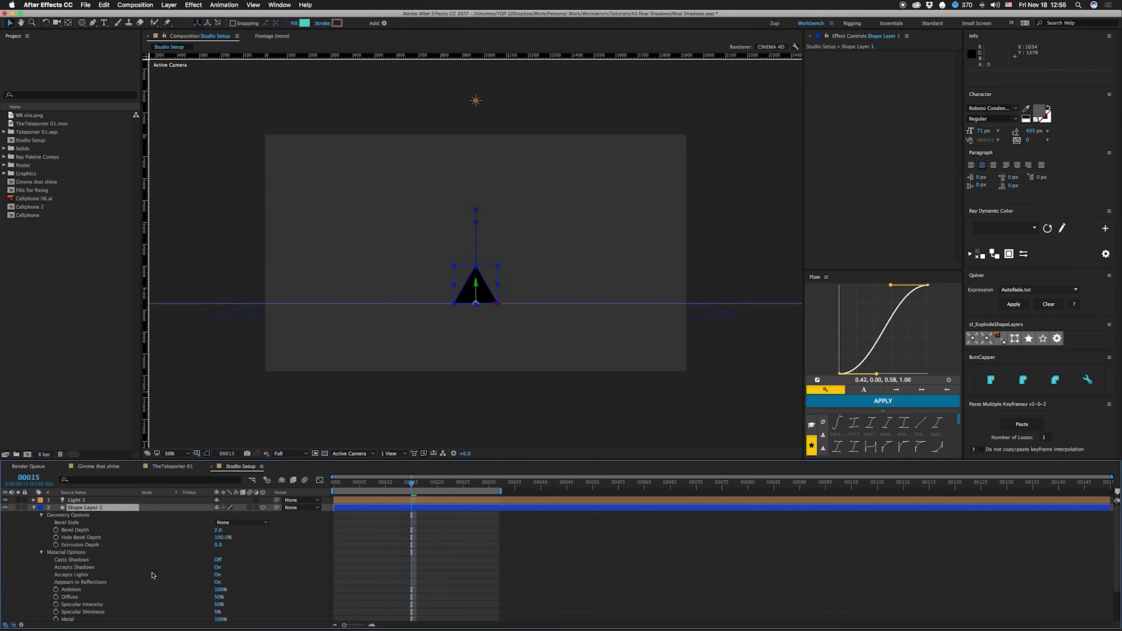
click(218, 560)
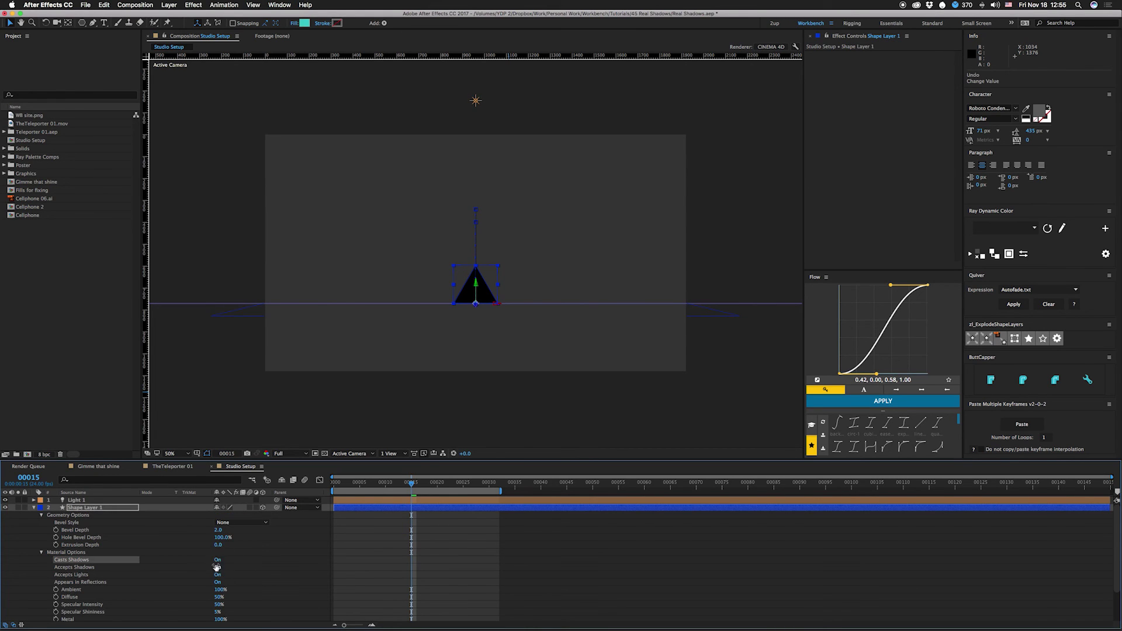
click(218, 568)
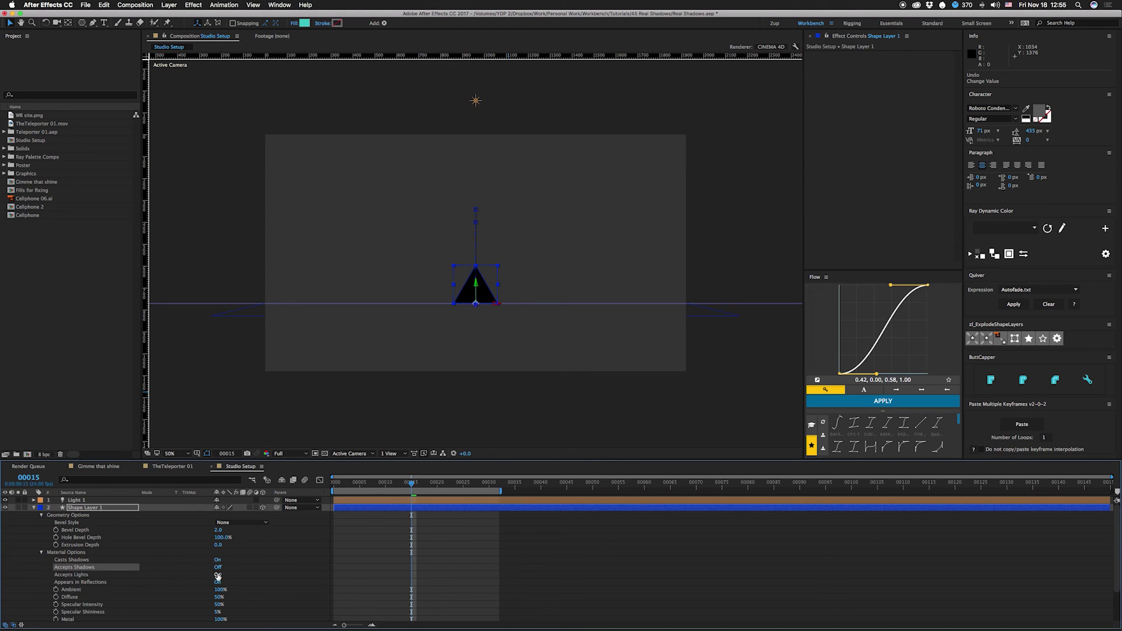
click(217, 575)
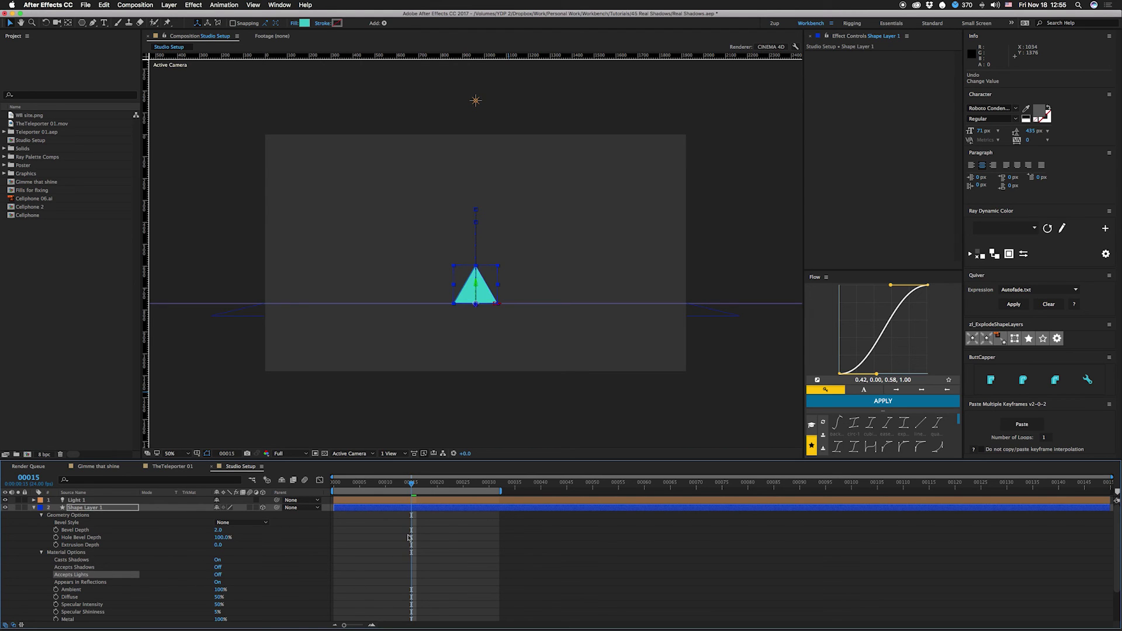
- Set the triangle's Extrusion Depth to 80
click(218, 545)
key(Return)
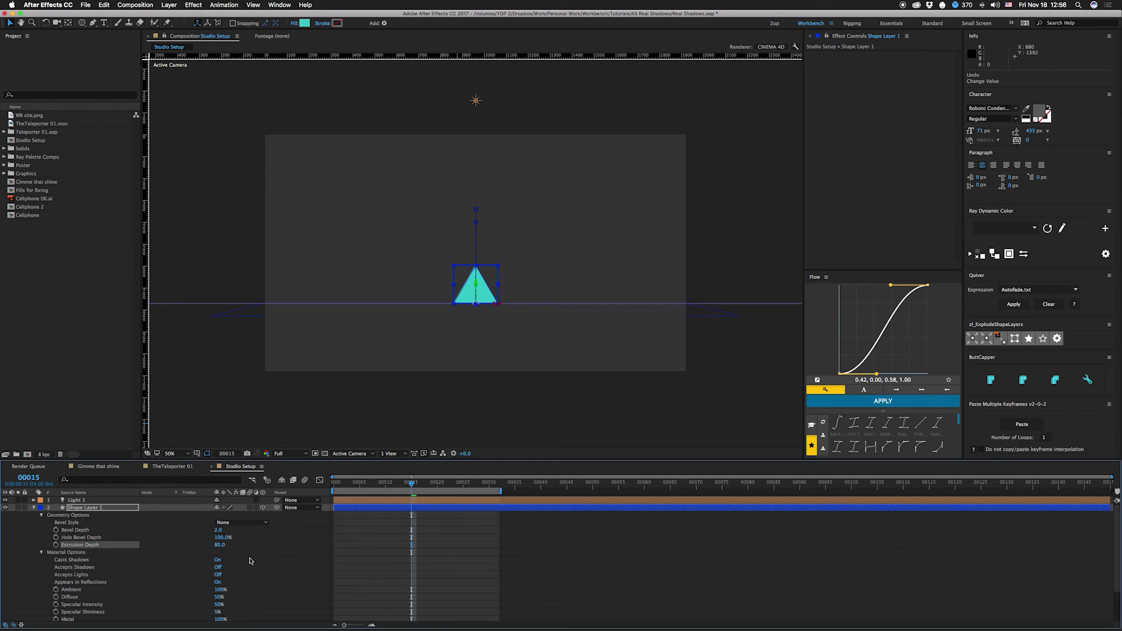
key(super+z)
click(358, 455)
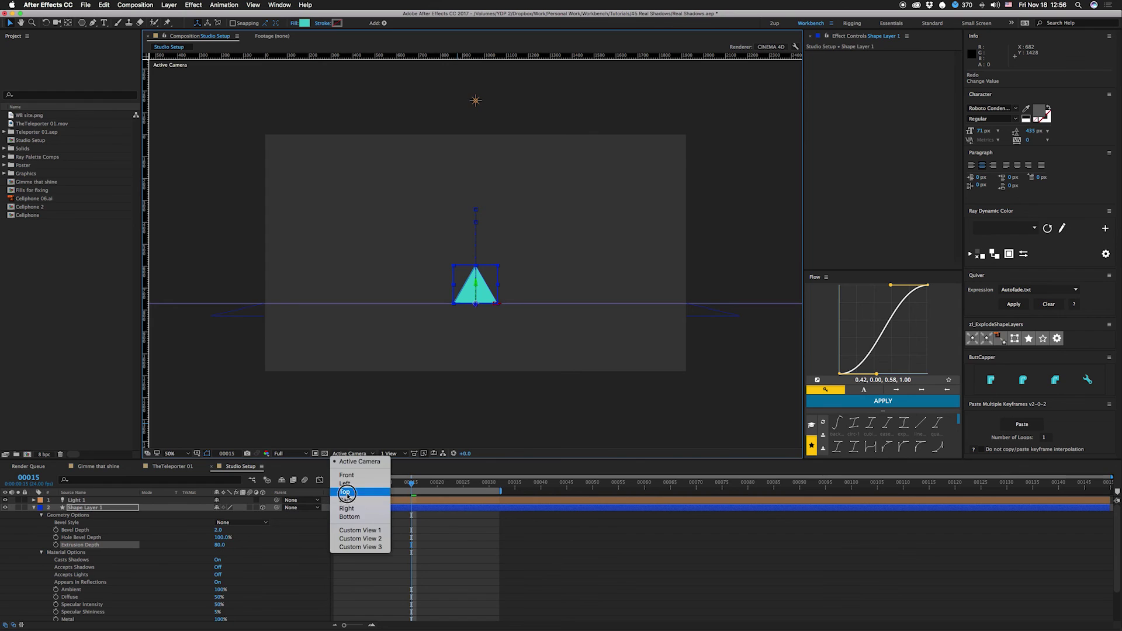
- Raise Light 1 higher above the triangle in Top view, then return to Active Camera
click(345, 494)
click(77, 500)
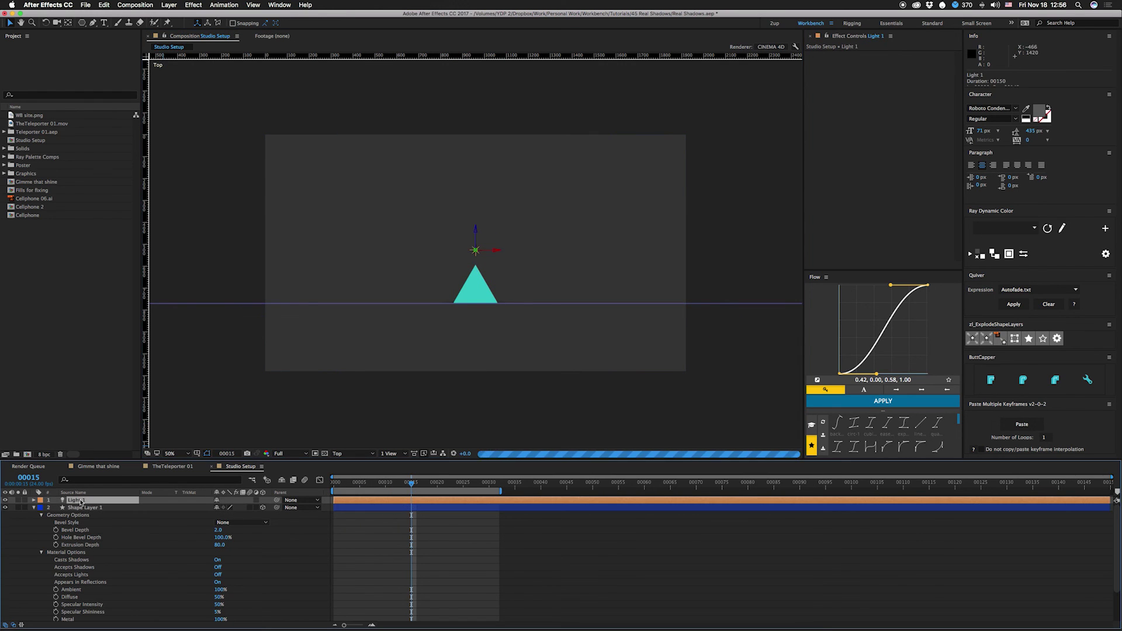
drag(475, 229, 474, 225)
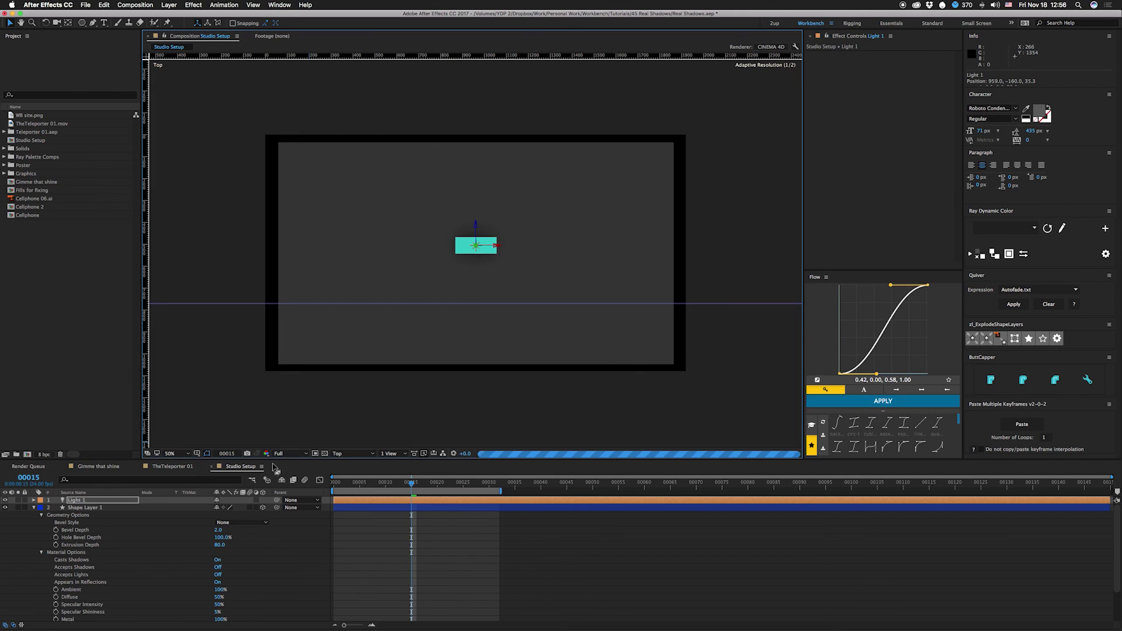
click(346, 455)
click(347, 462)
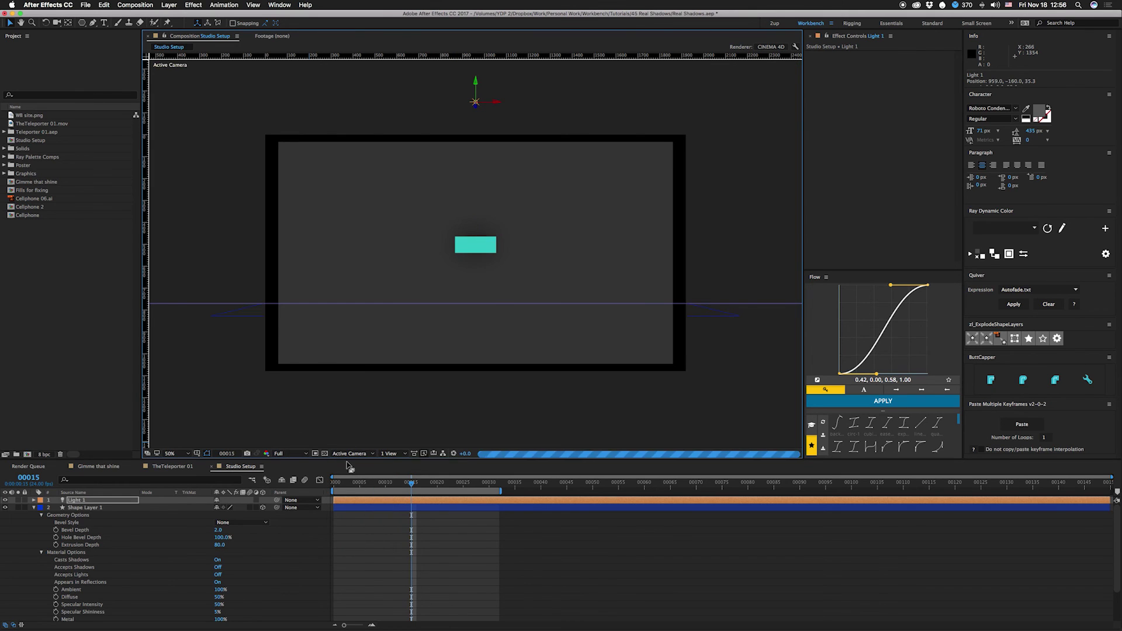
- Remove the horizontal guide and preview the triangle's bounce and shadow
drag(164, 303, 146, 297)
drag(376, 489, 422, 490)
click(107, 508)
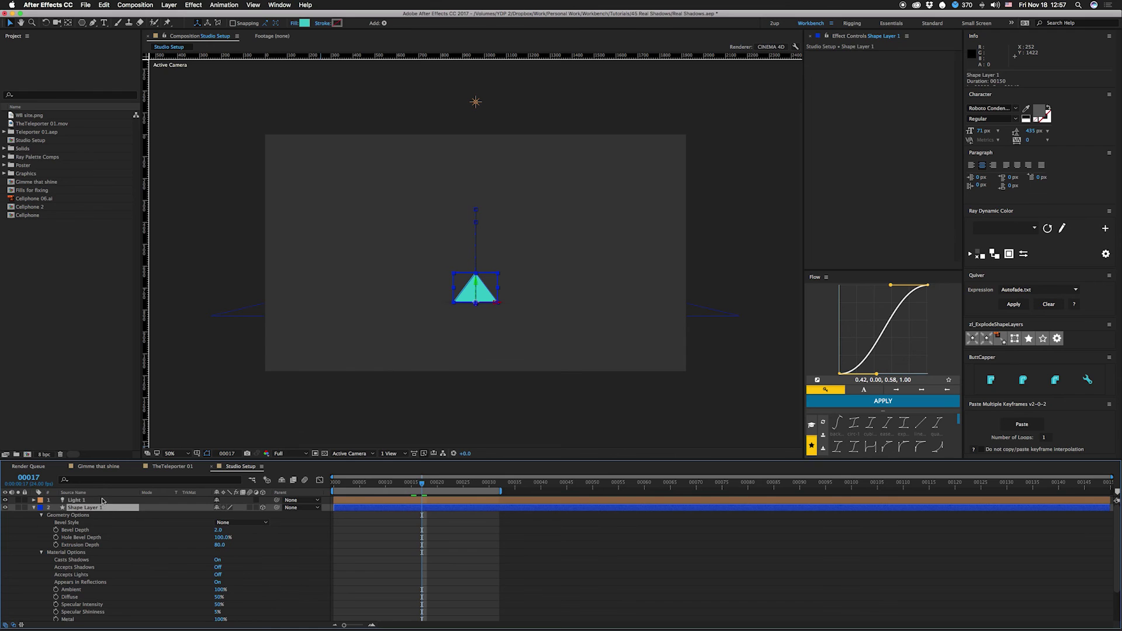
- Lower Light 1's Shadow Darkness for a lighter shadow
click(103, 501)
key(a)
key(a)
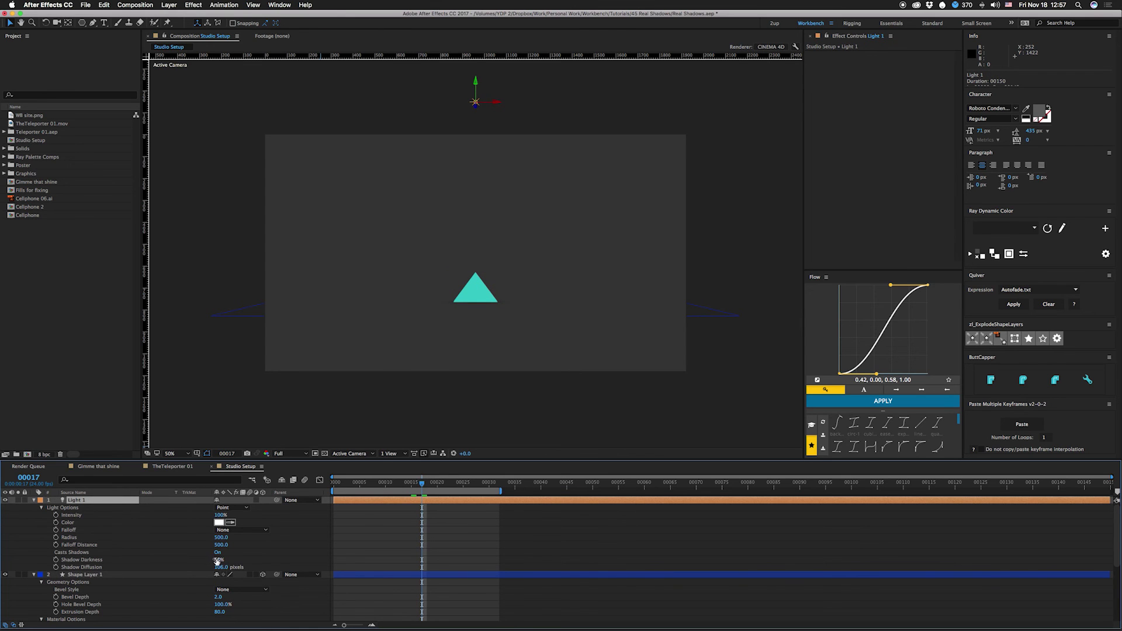
drag(217, 560, 277, 560)
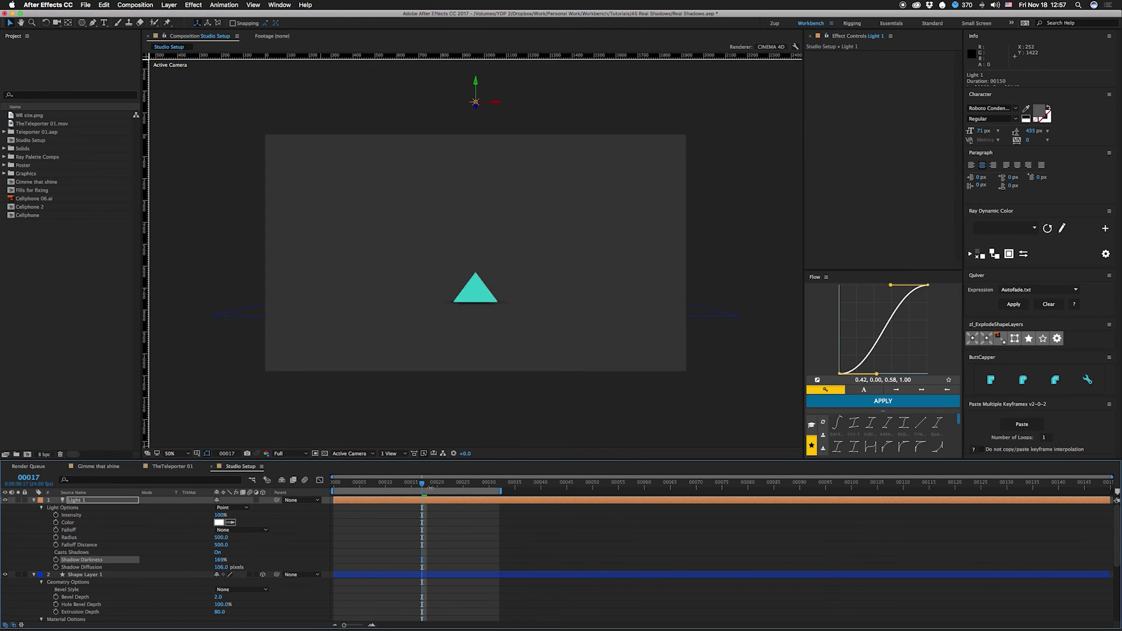
drag(431, 487, 463, 487)
click(210, 561)
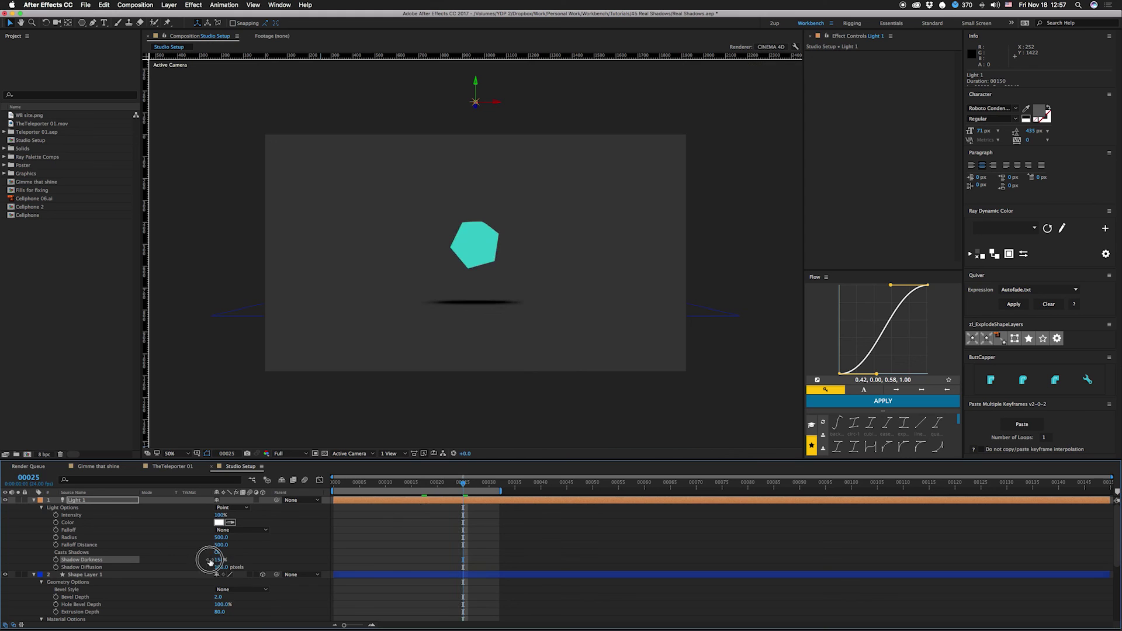
text(53)
key(Tab)
- Set Light 1's Shadow Diffusion to 273 pixels and preview the softened ground shadow
text(254)
key(Return)
drag(287, 565, 293, 564)
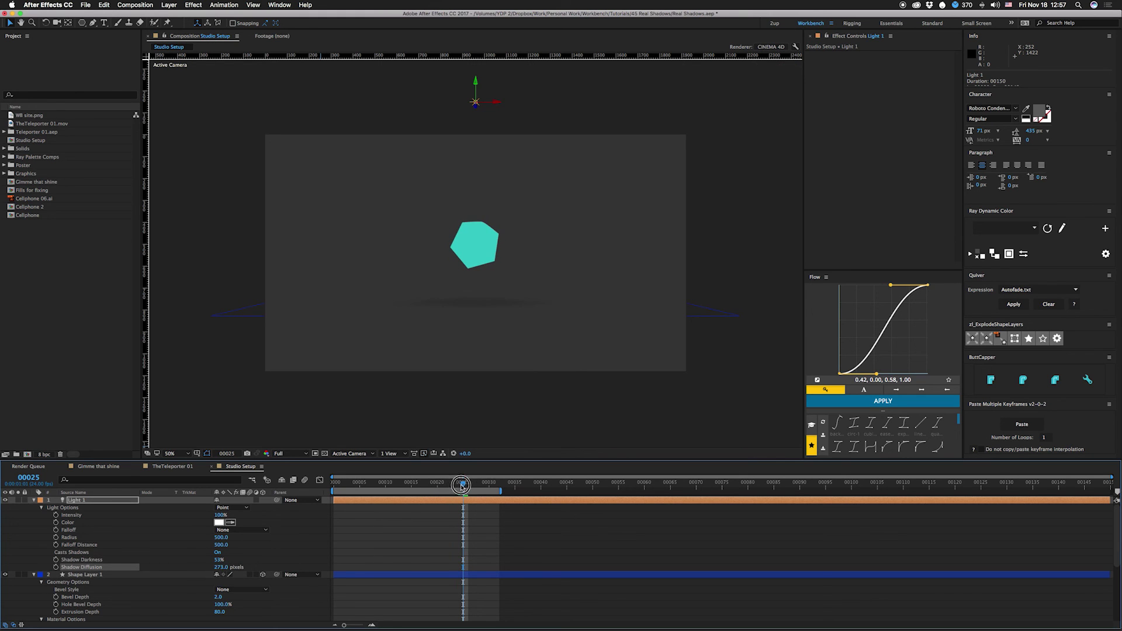
drag(462, 485, 286, 494)
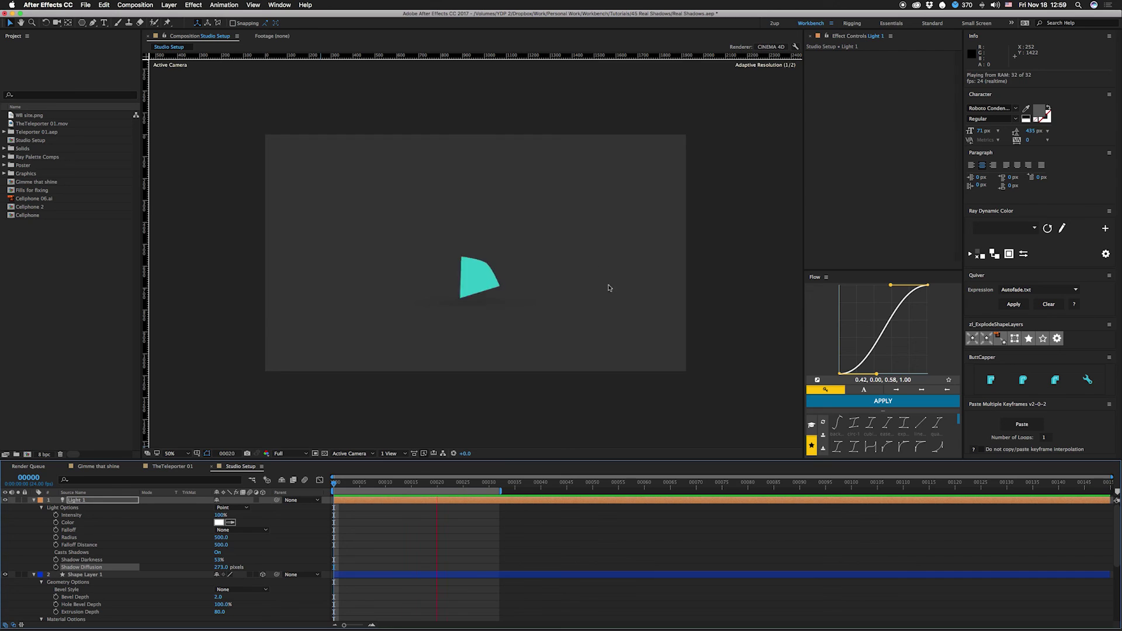
key(space)
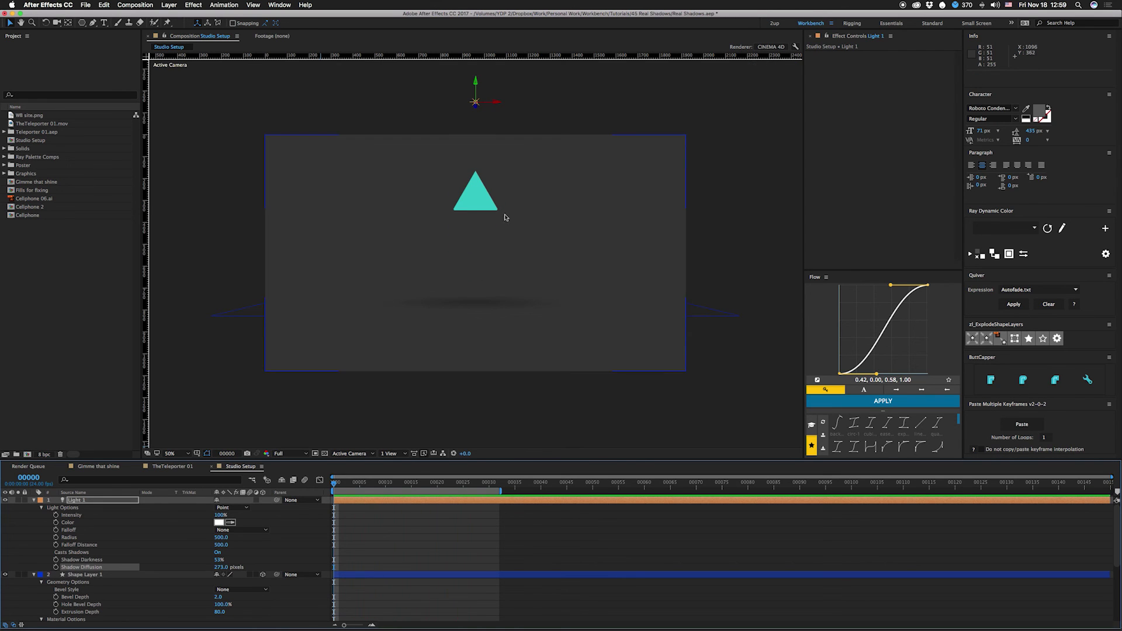
key(slash)
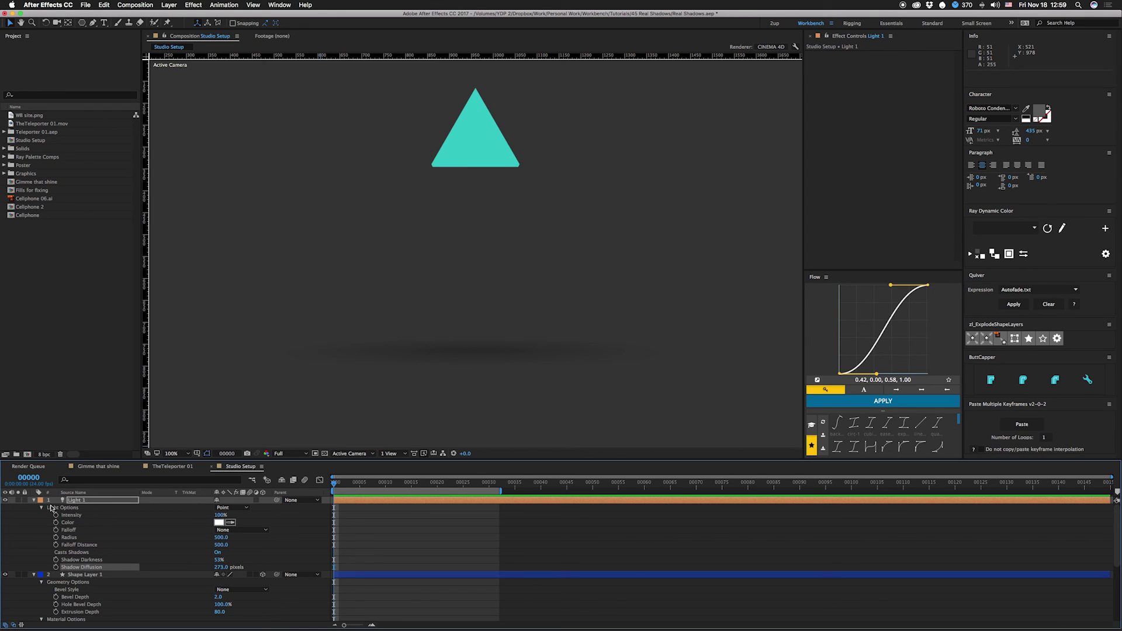
- Create Camera 1 from Layer > New > Camera, keeping the 200mm lens preset
click(34, 501)
click(169, 4)
mouse_move(193, 16)
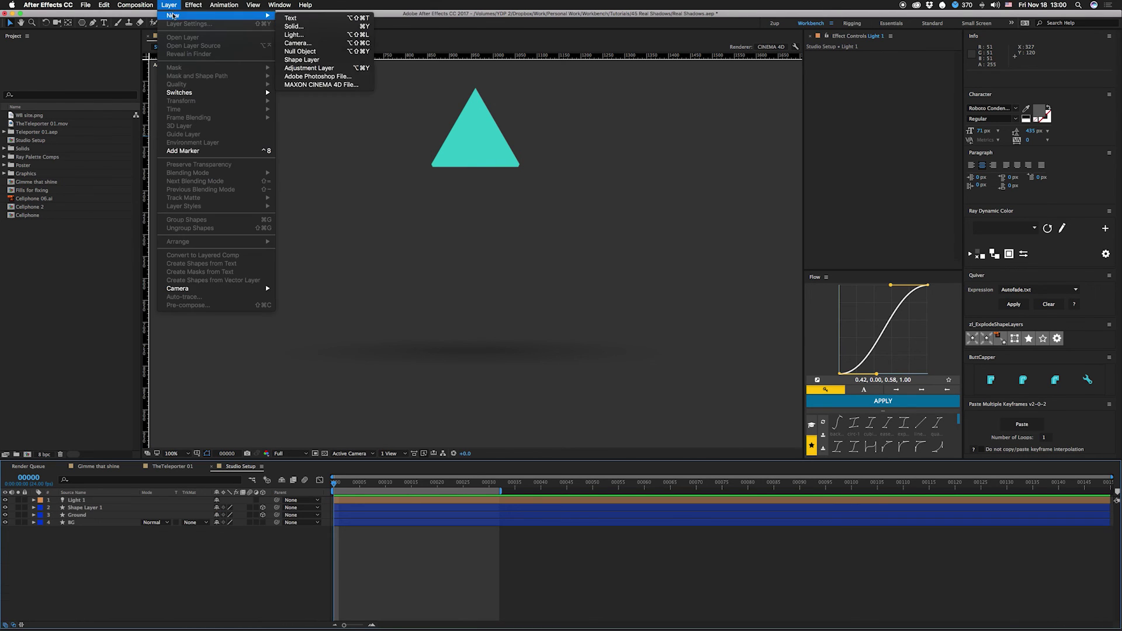
click(320, 46)
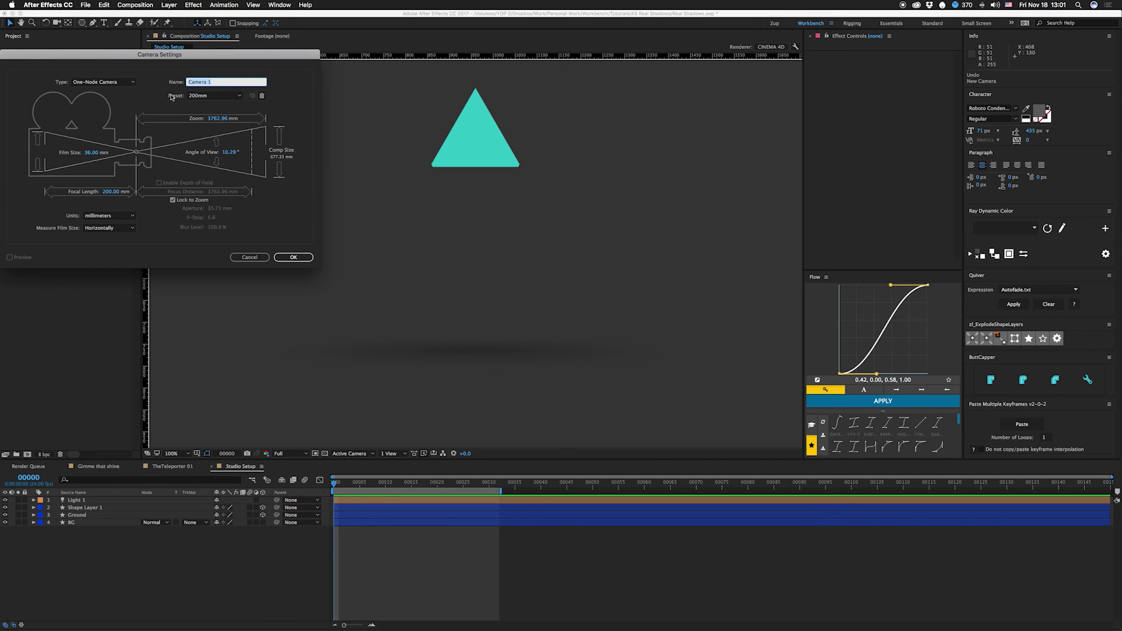
click(193, 98)
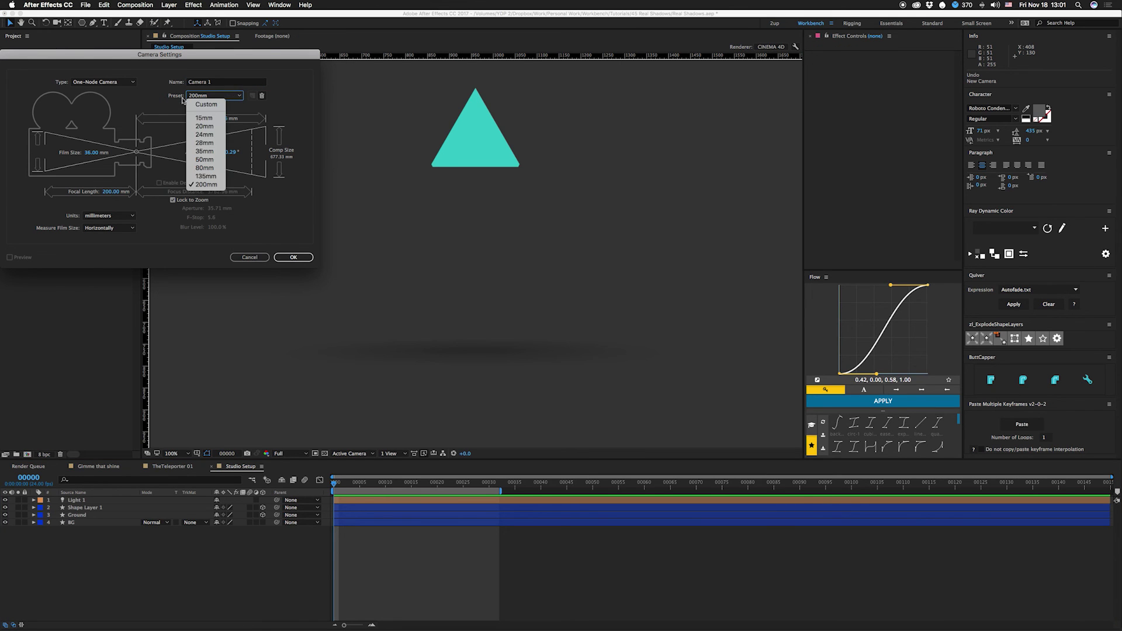
click(203, 185)
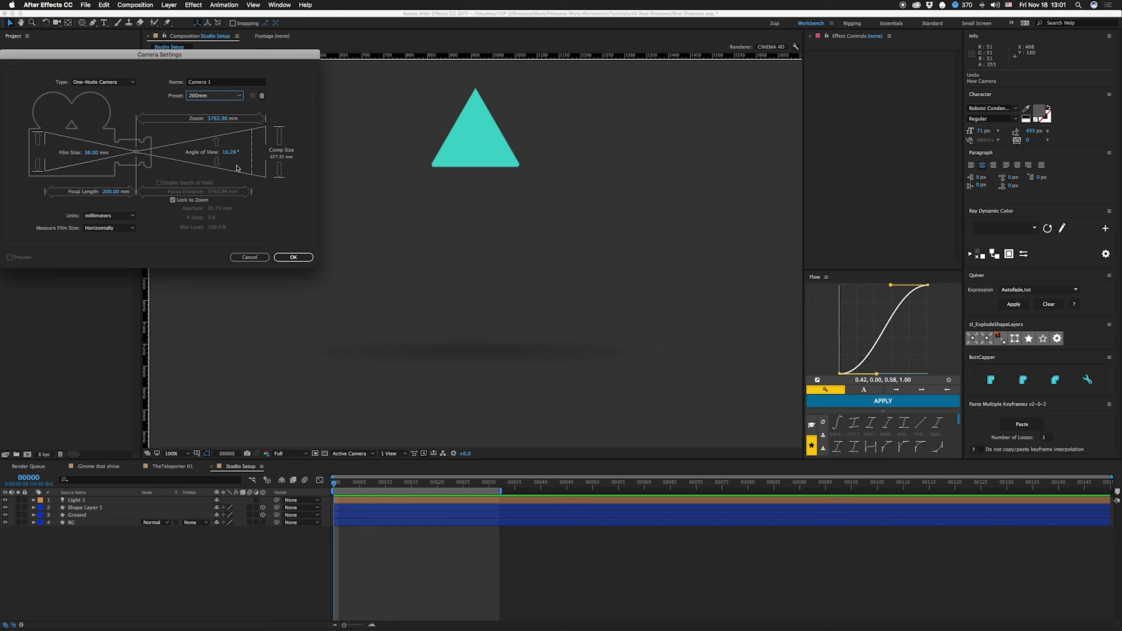
click(294, 258)
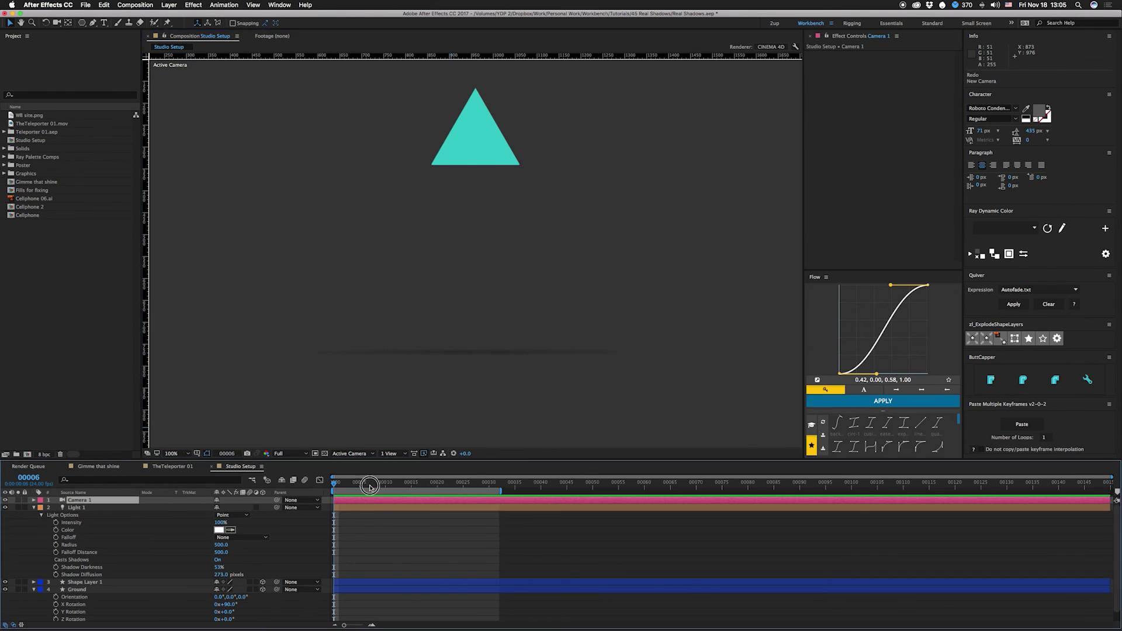
- Set Light 1's Shadow Darkness to 76% and Shadow Diffusion to 202 pixels
drag(363, 484, 401, 485)
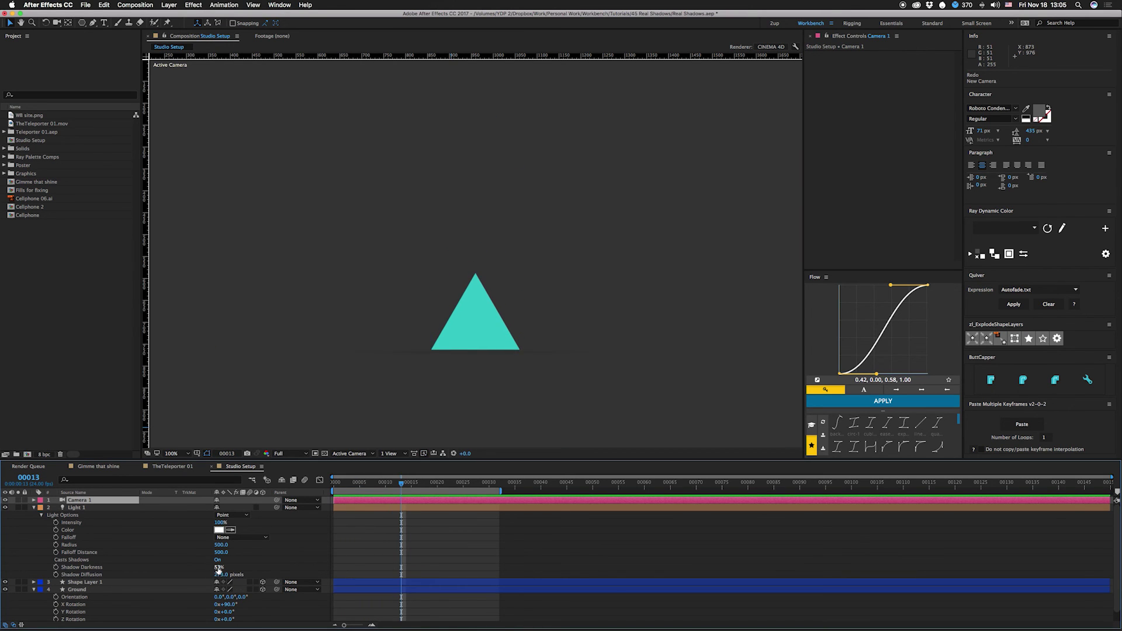
drag(218, 567, 193, 576)
shift+click(211, 576)
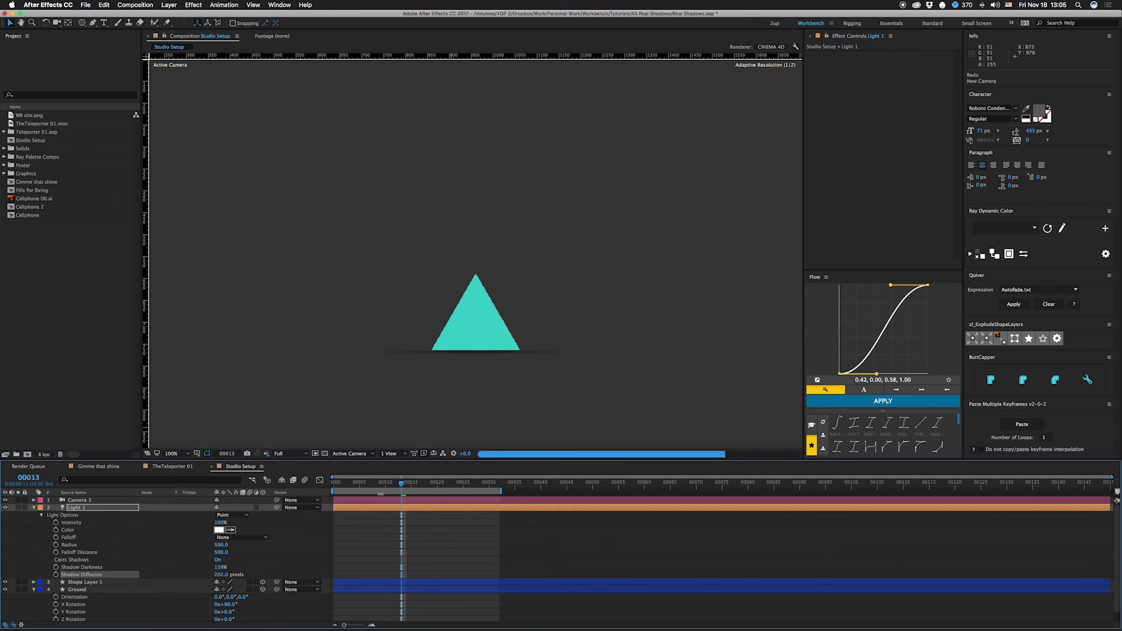
drag(402, 486, 432, 493)
key(super+Up)
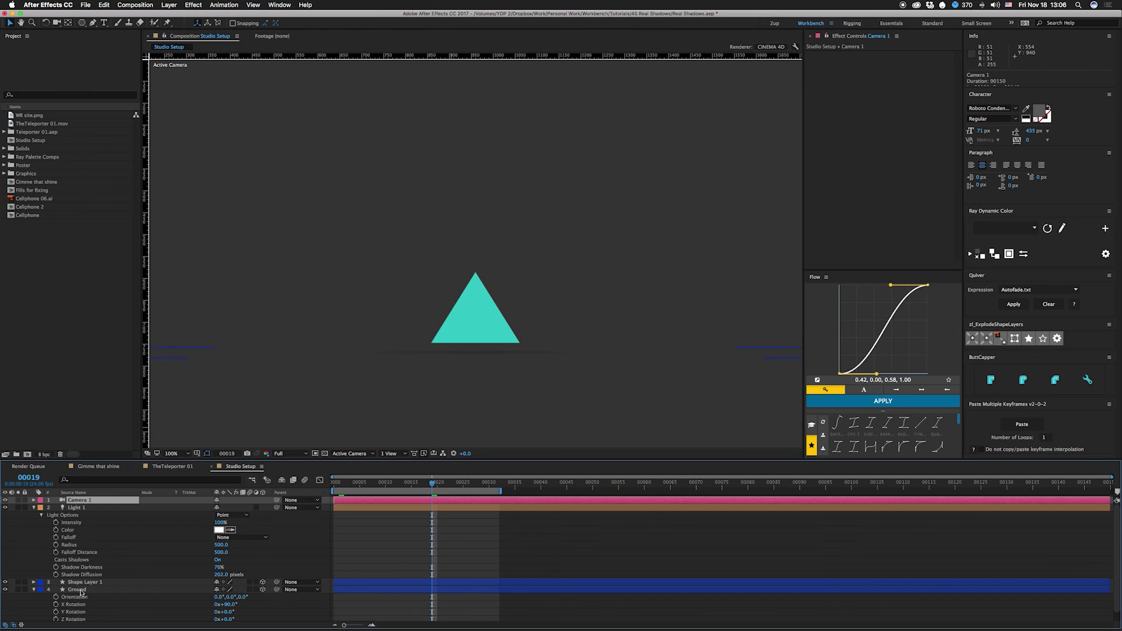
- Tilt the Ground layer by 3 degrees
click(81, 591)
key(w)
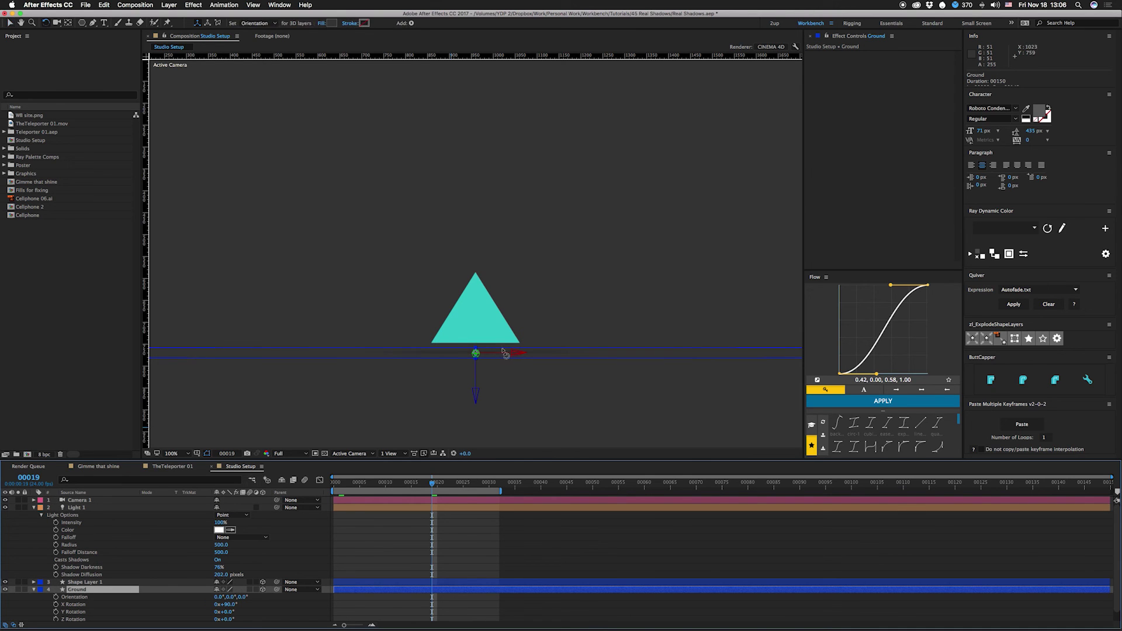
drag(503, 353, 502, 353)
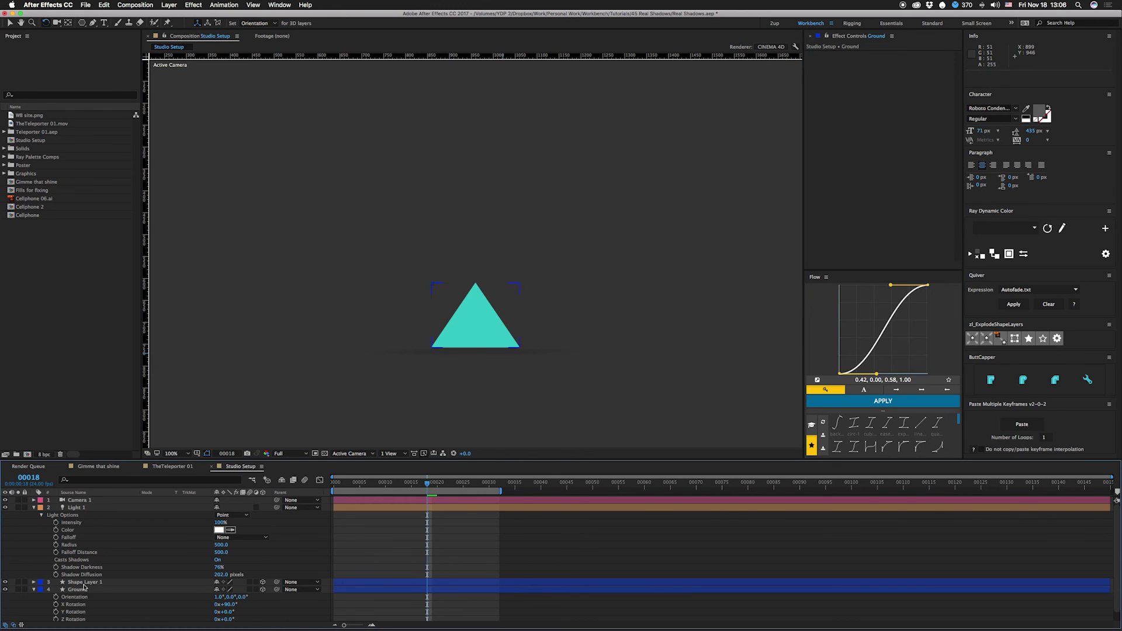
- Deepen Shape Layer 1's Extrusion Depth to 132 and preview the motion
click(84, 585)
key(a)
key(a)
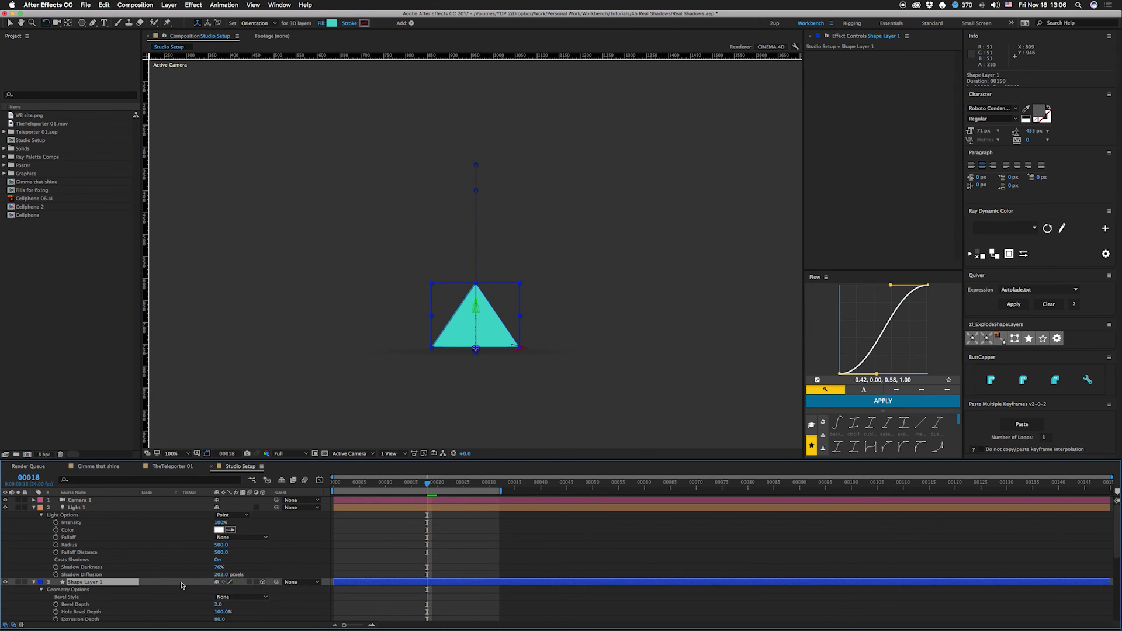
scroll(181, 585, down, 5)
drag(219, 514, 249, 514)
drag(430, 486, 361, 488)
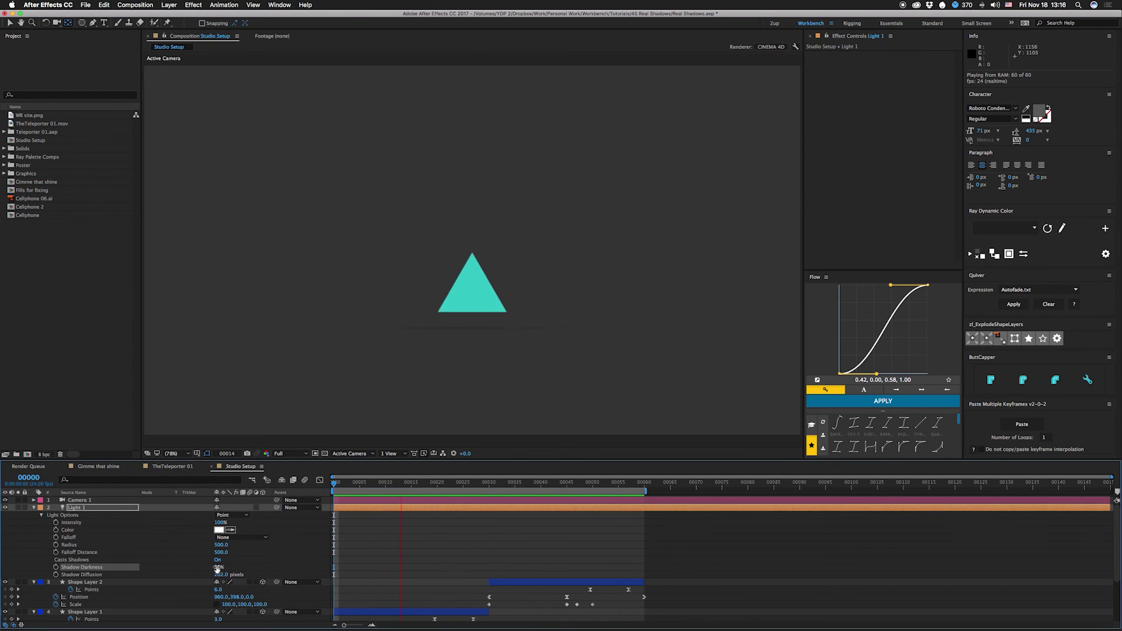